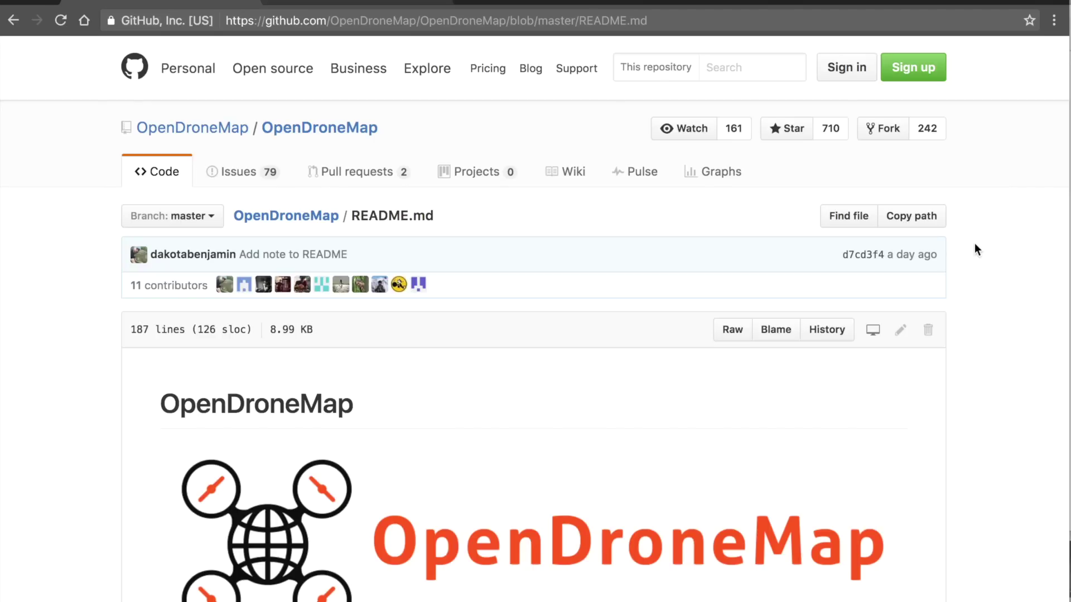
Read the OpenDroneMap README down to Quickstart and Run OpenDroneMap, then switch to the Agisoft store
scroll(974, 243, "down", 7)
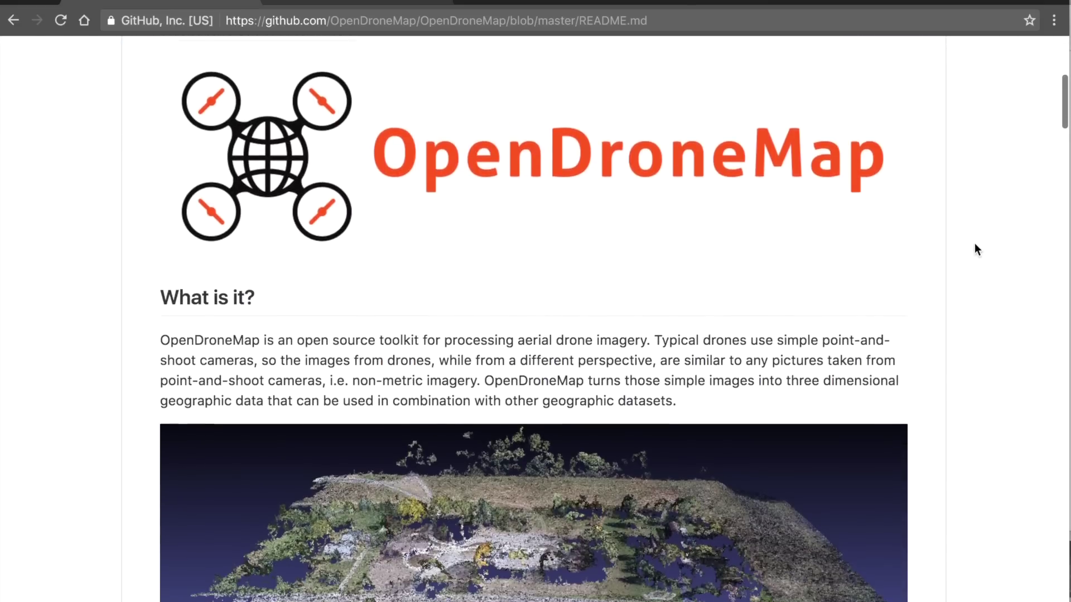
scroll(975, 249, "down", 14)
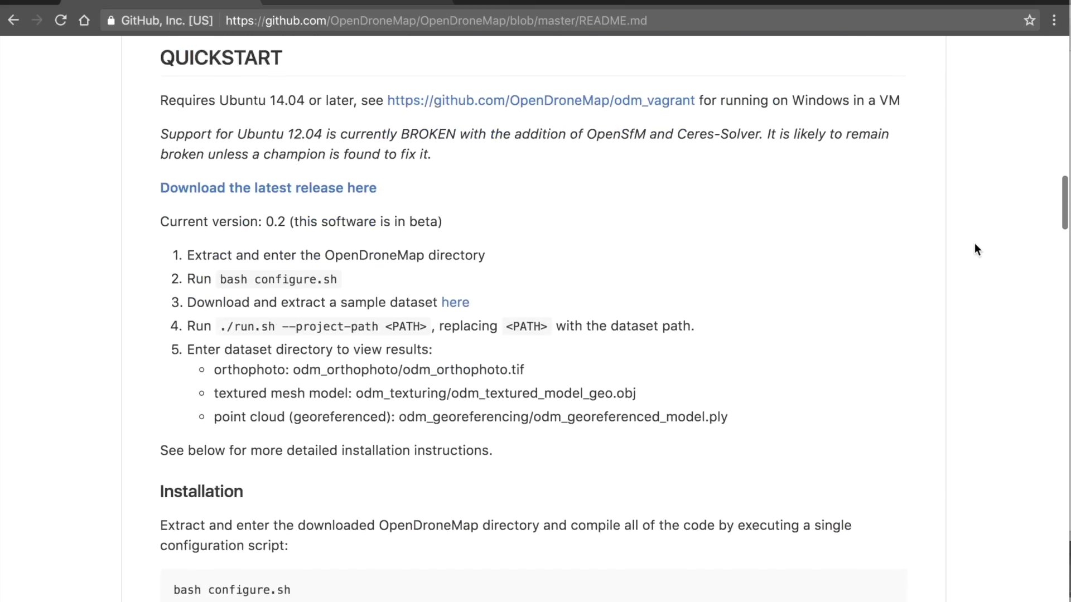
scroll(975, 249, "up", 1)
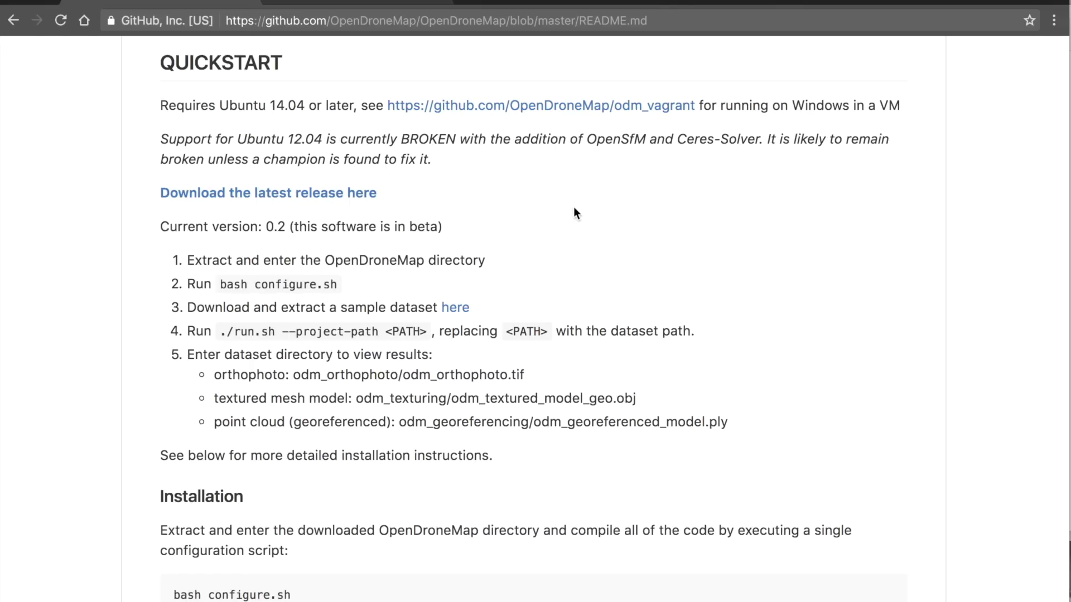
scroll(575, 211, "down", 10)
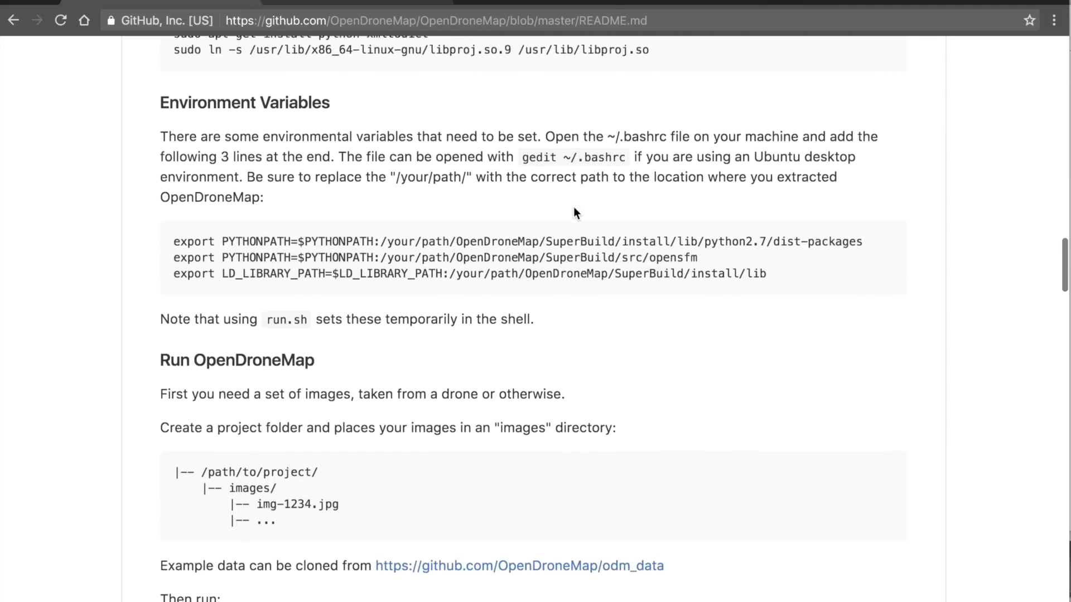
left_click(342, 3)
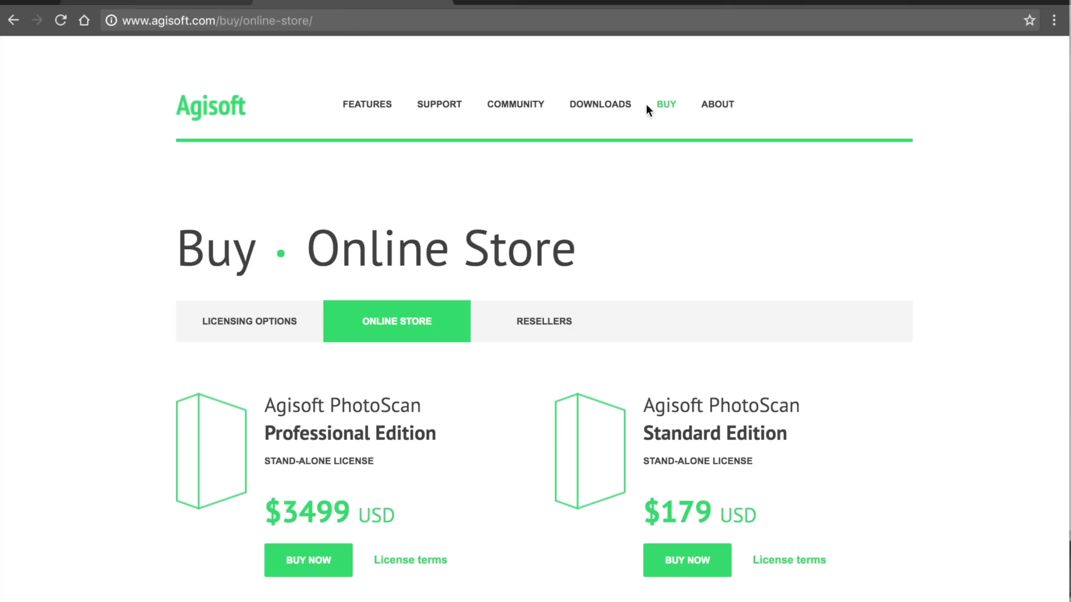
Review PhotoScan's $3499 Professional and $179 Standard prices, then return the README to its top
scroll(494, 432, "down", 5)
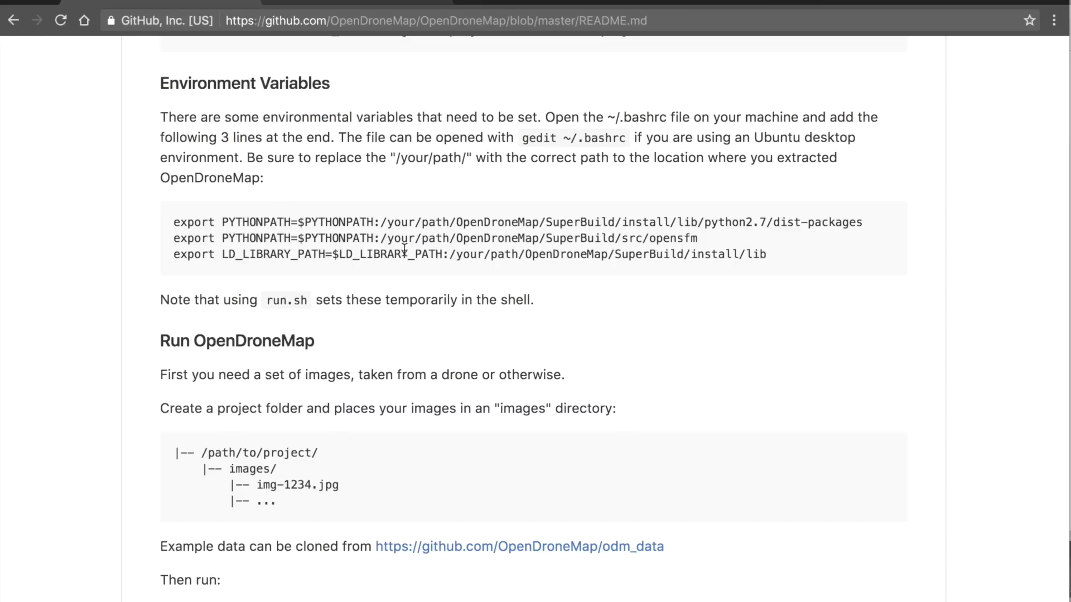
scroll(382, 208, "up", 20)
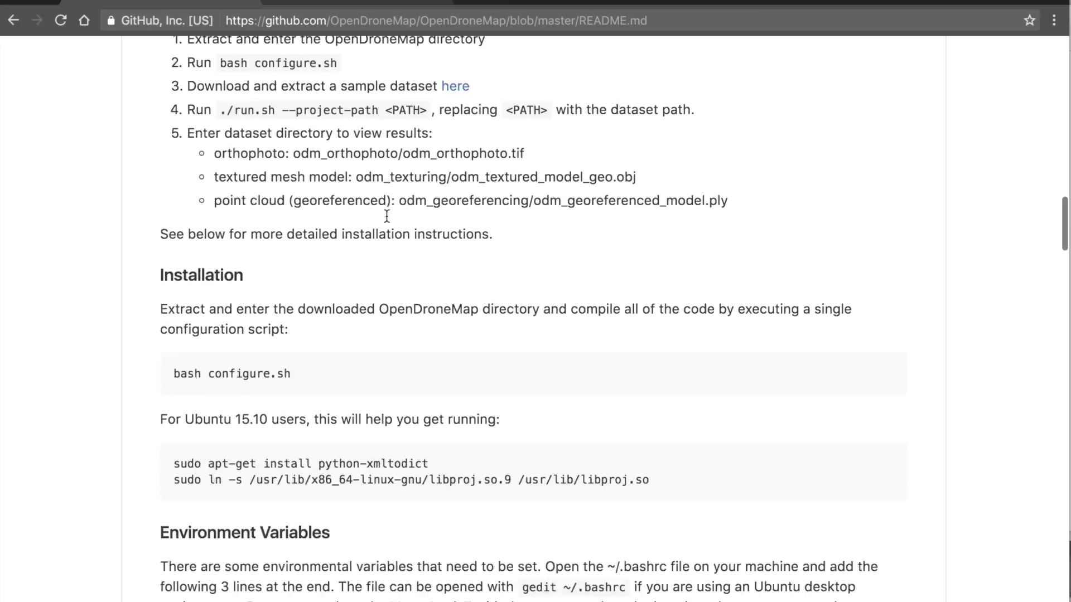
scroll(388, 222, "up", 2)
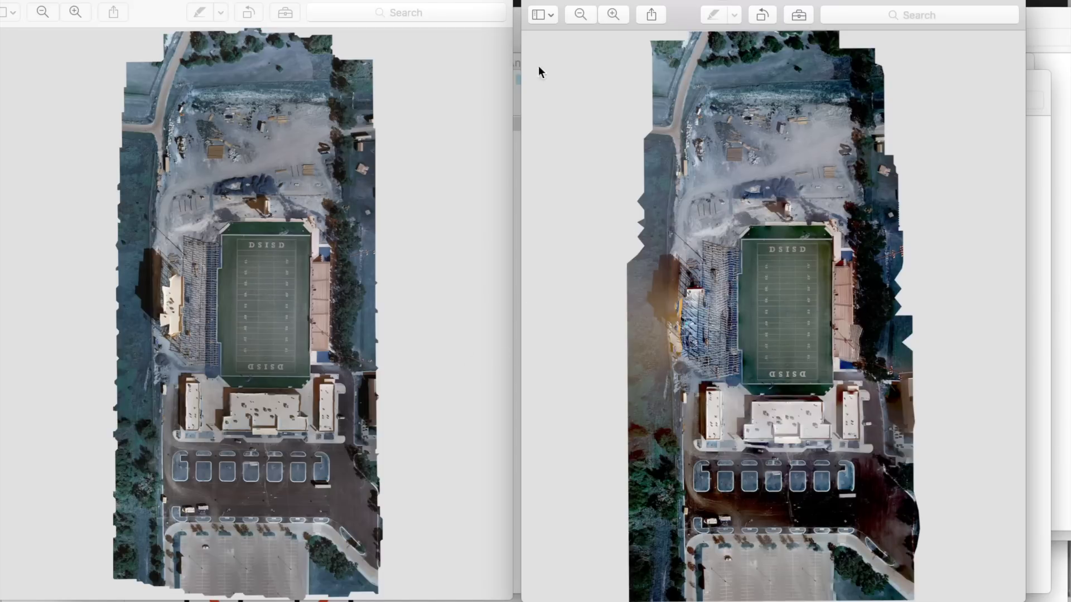
Zoom the right orthophoto in three times and scroll down to the buildings south of the field
left_click(613, 15)
left_click(616, 16)
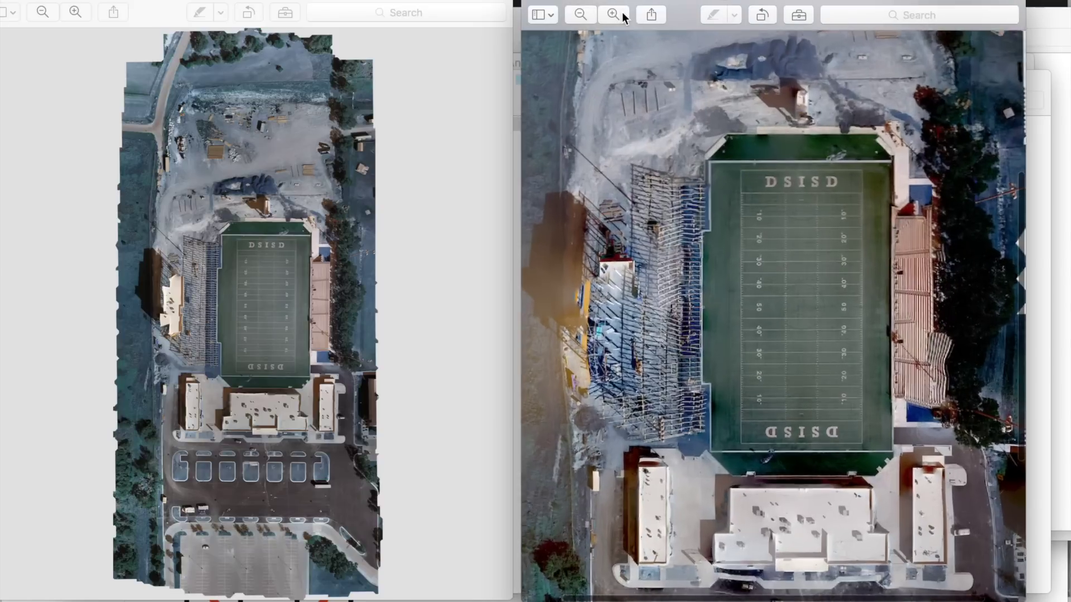
left_click(614, 14)
scroll(731, 263, "up", 3)
scroll(732, 263, "left", 2)
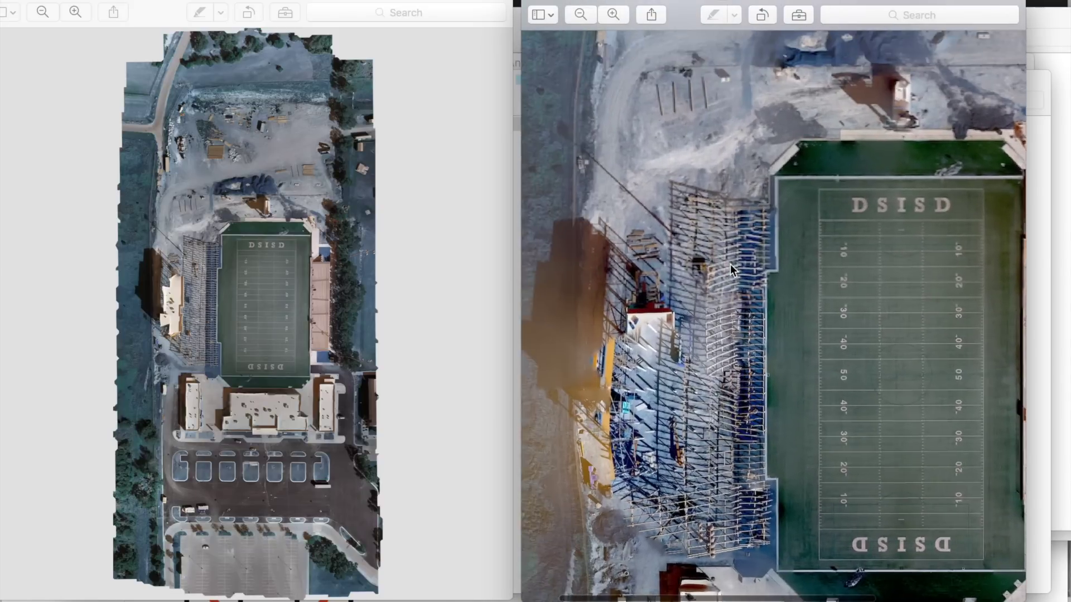
scroll(731, 268, "down", 5)
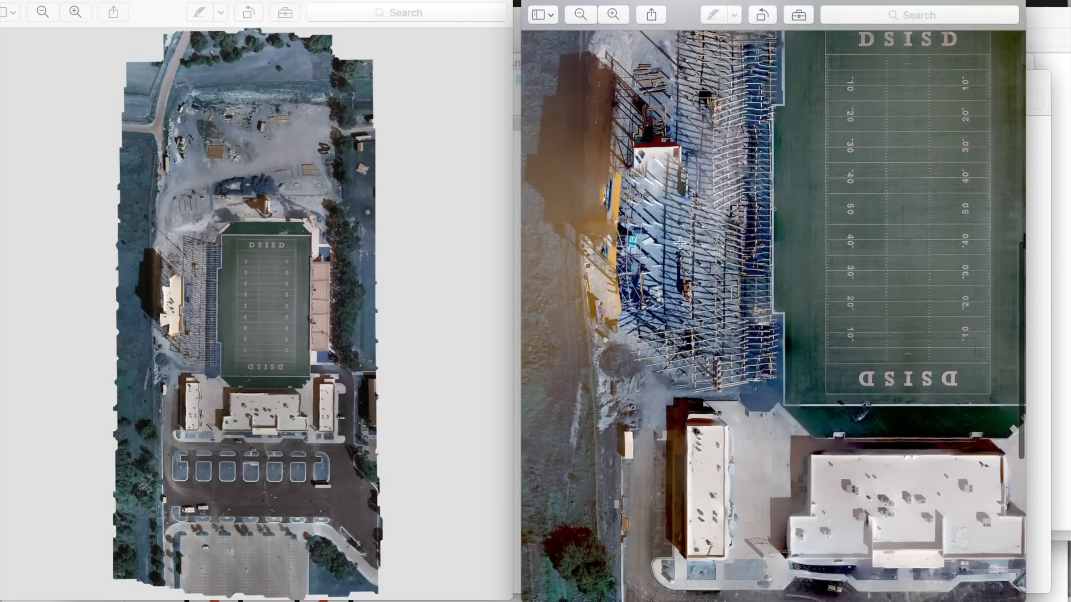
scroll(664, 204, "down", 1)
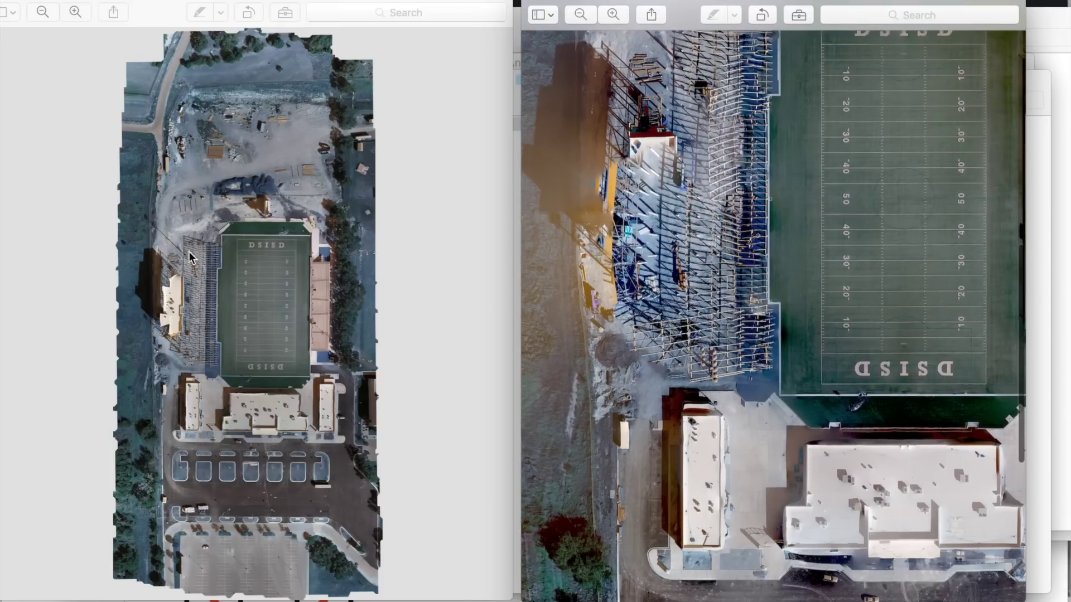
left_click(170, 296)
Zoom the left orthophoto in twice and pan to the parking lot and roofs south of the stadium
left_click(75, 13)
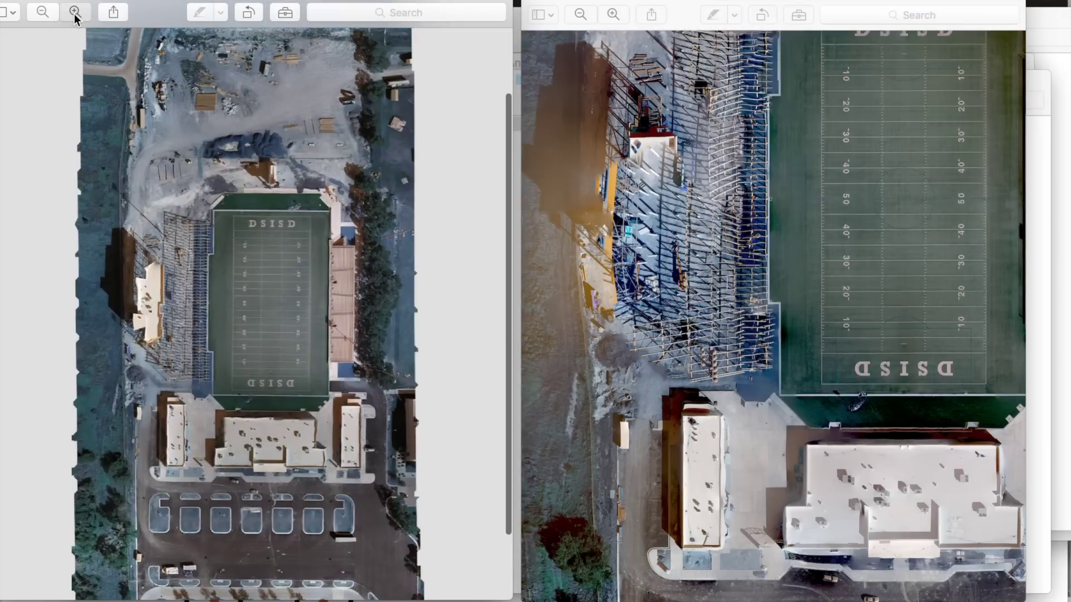
left_click(75, 13)
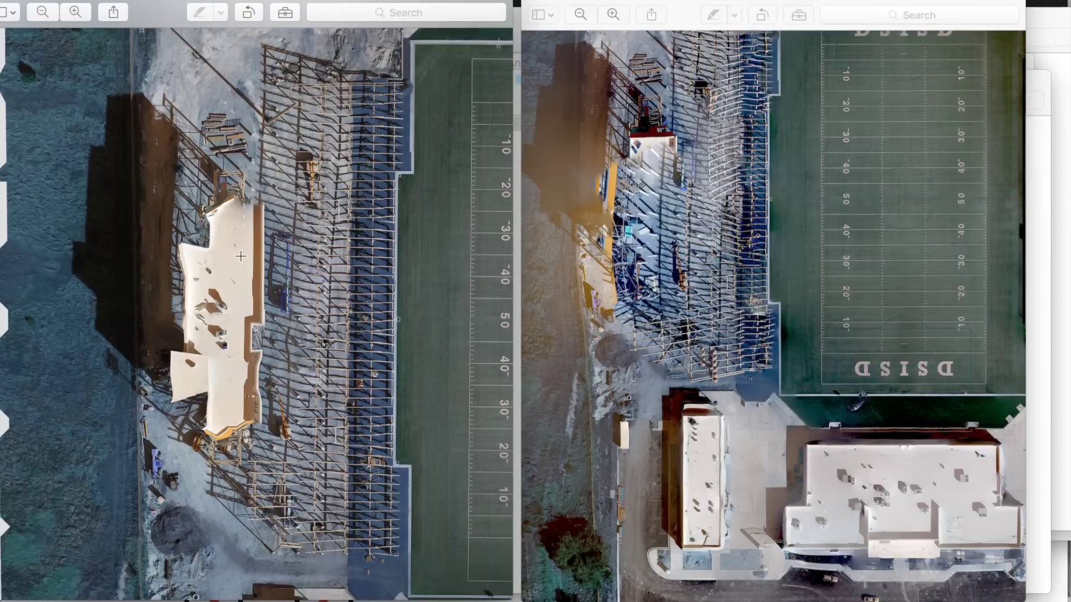
scroll(651, 182, "down", 3)
scroll(651, 182, "down", 10)
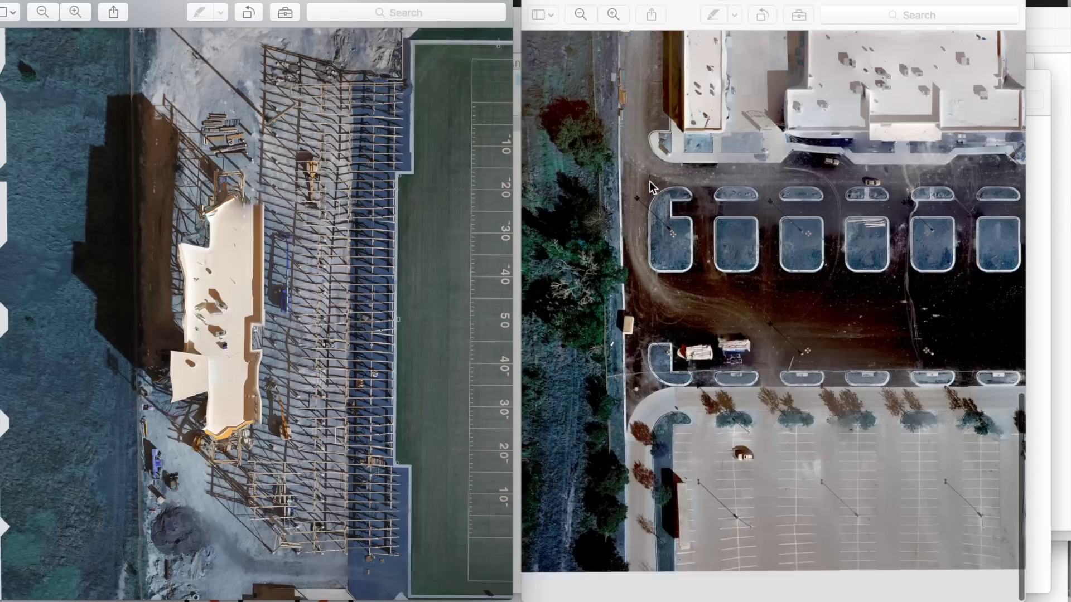
scroll(650, 182, "up", 2)
scroll(650, 182, "left", 2)
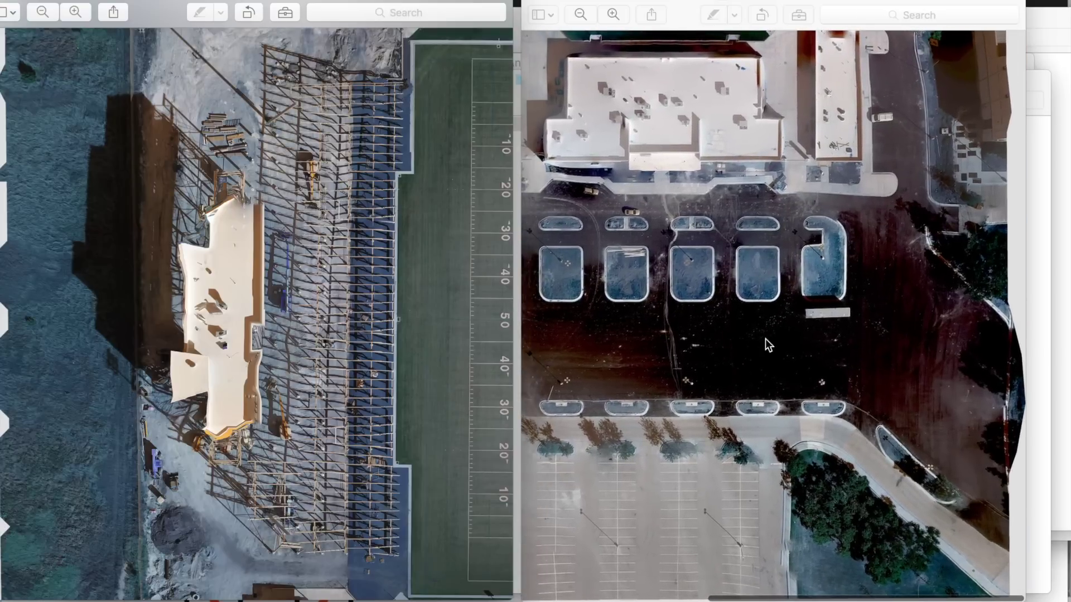
scroll(336, 322, "down", 20)
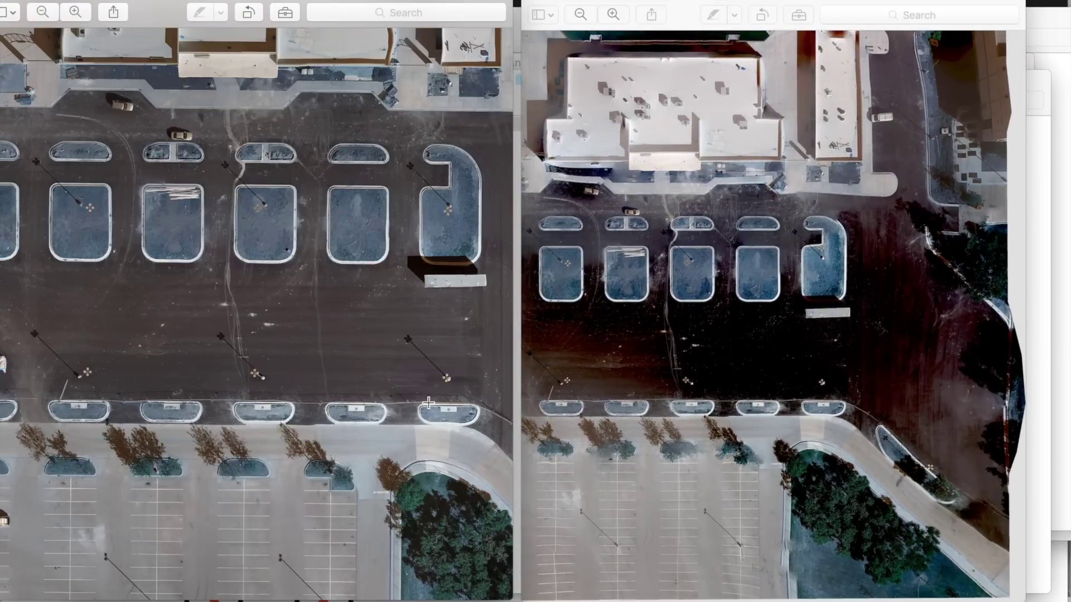
scroll(351, 325, "up", 3)
scroll(350, 326, "left", 9)
scroll(350, 326, "up", 5)
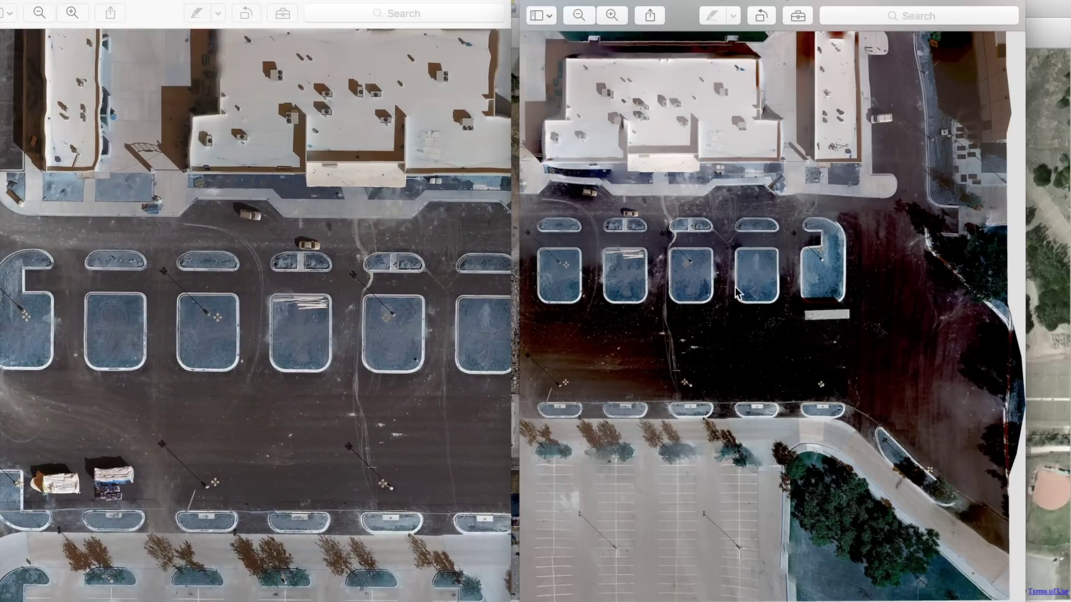
scroll(735, 290, "up", 3)
scroll(735, 287, "down", 3)
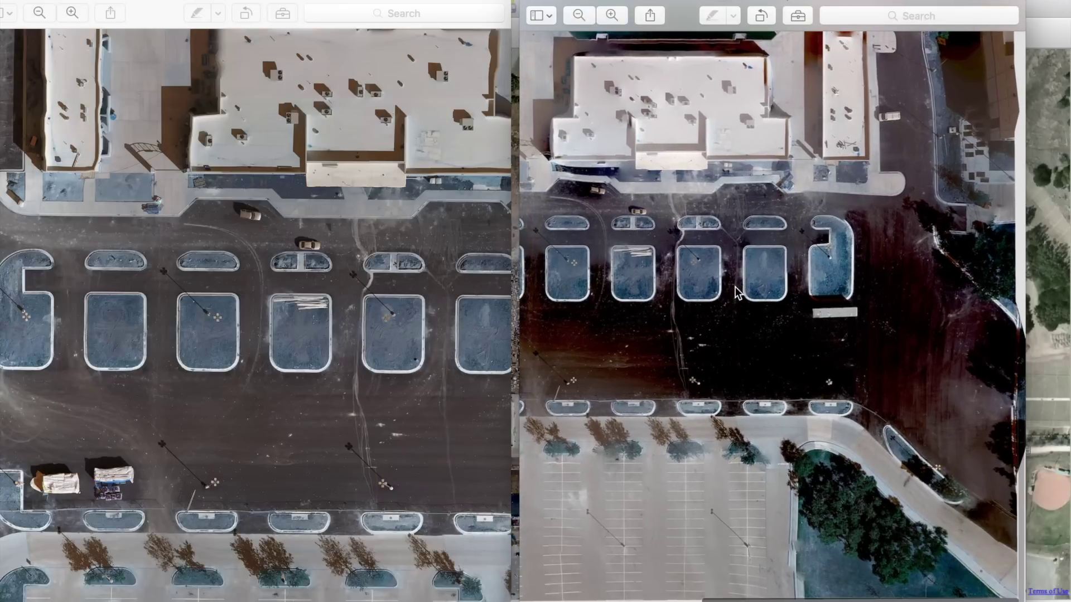
scroll(730, 284, "left", 2)
scroll(724, 284, "down", 3)
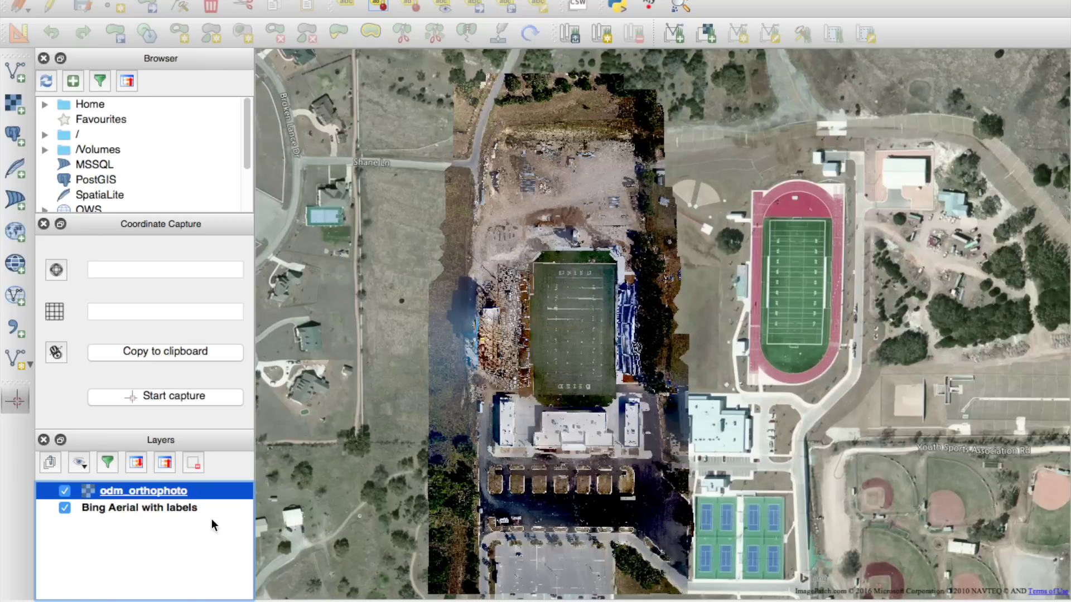
Toggle the odm_orthophoto layer to compare its alignment with the Bing Aerial basemap
left_click(65, 492)
left_click(64, 491)
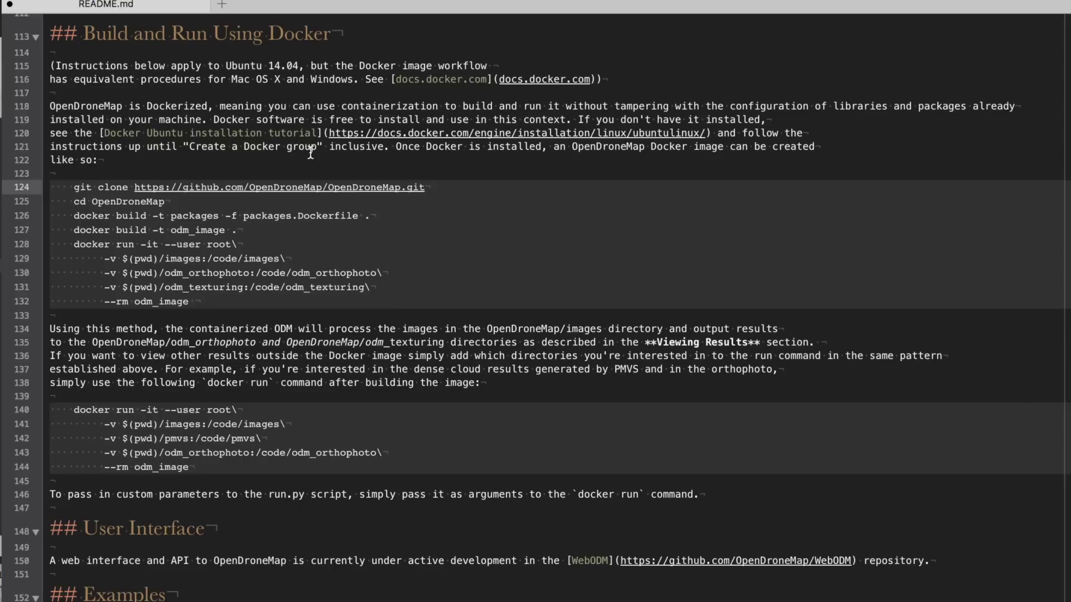
Copy the git clone command from line 124 of README.md and bring Terminal forward
key("super+Left")
key("super+shift+Right")
key("super+c")
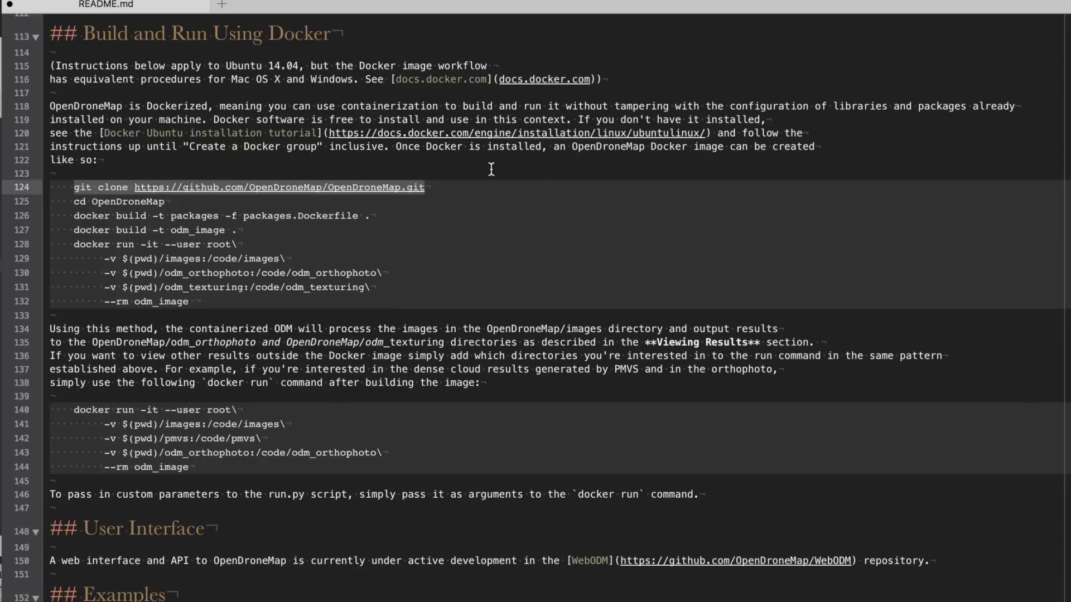
key("super+Tab")
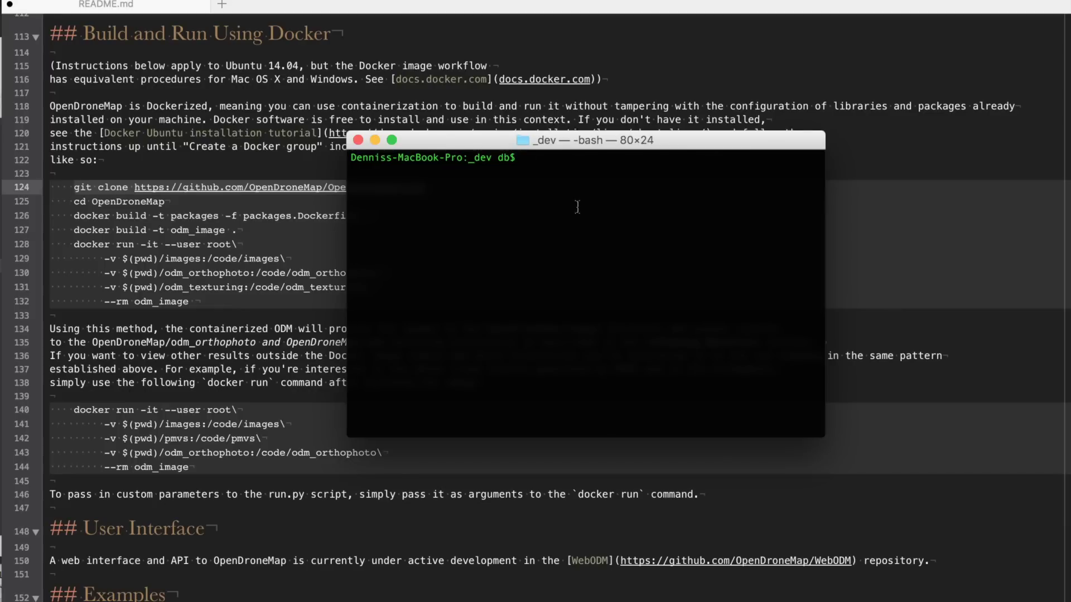
type("time")
key("super+v")
left_click_drag(558, 140, 370, 130)
left_click_drag(637, 278, 842, 278)
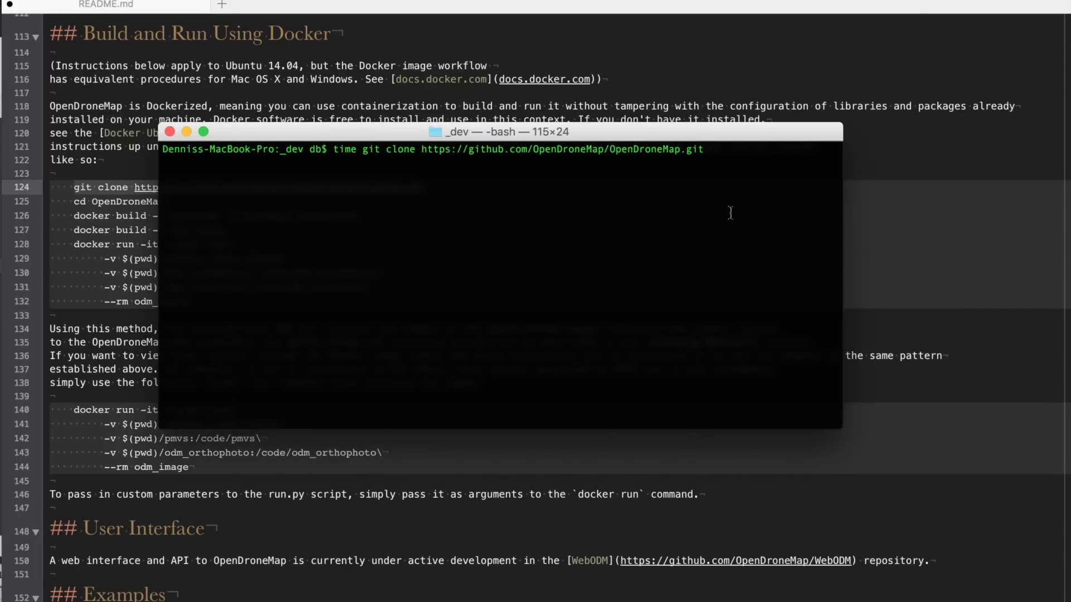
key("Return")
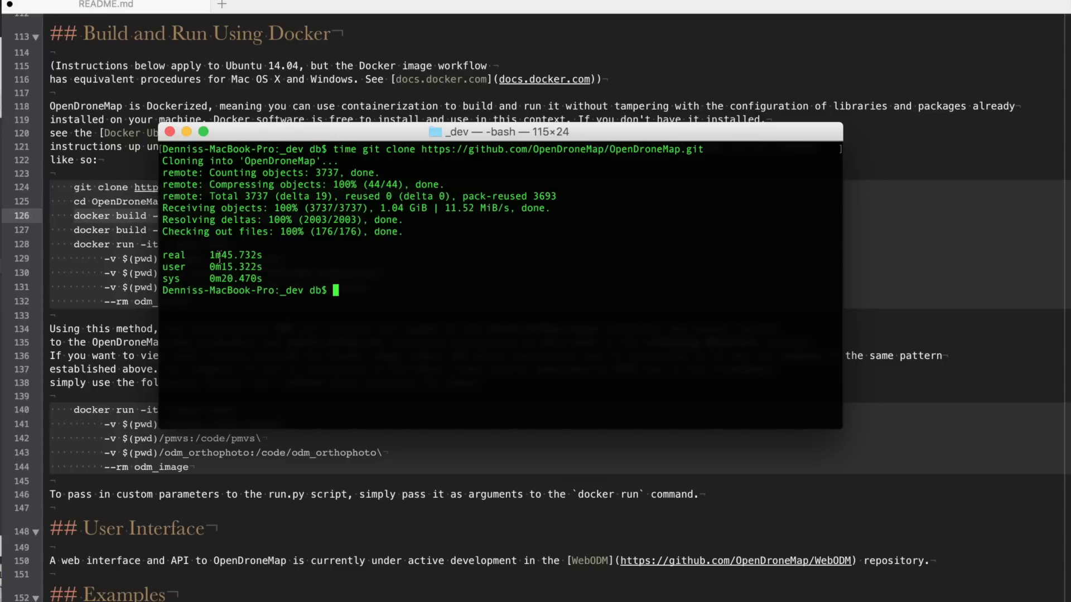
Move into the OpenDroneMap folder and check disk space and folder sizes with df -h and du -h
key("super+k")
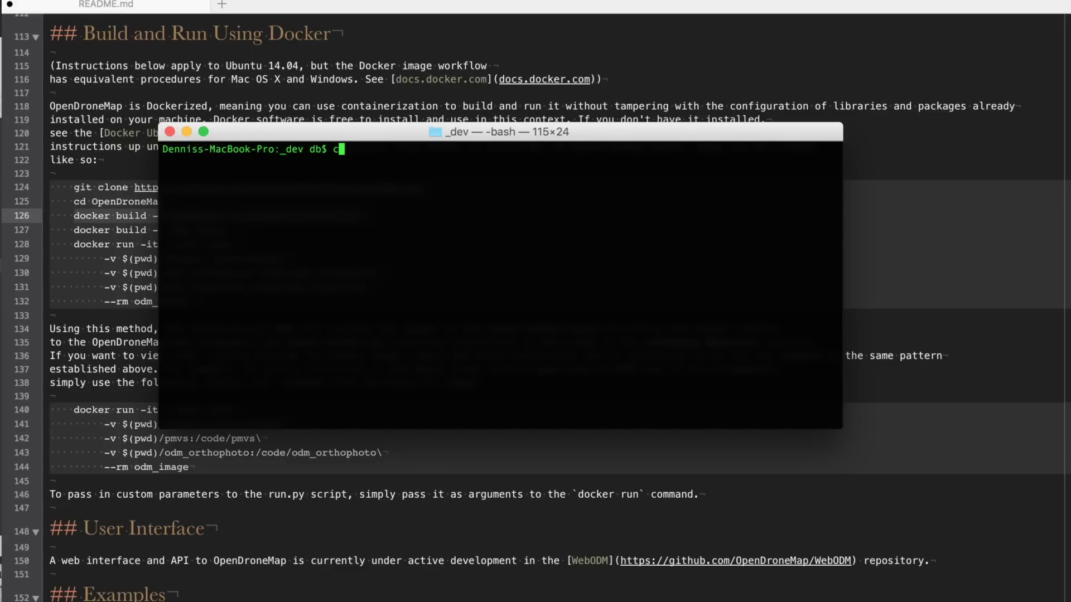
type("cd Op")
key("Tab")
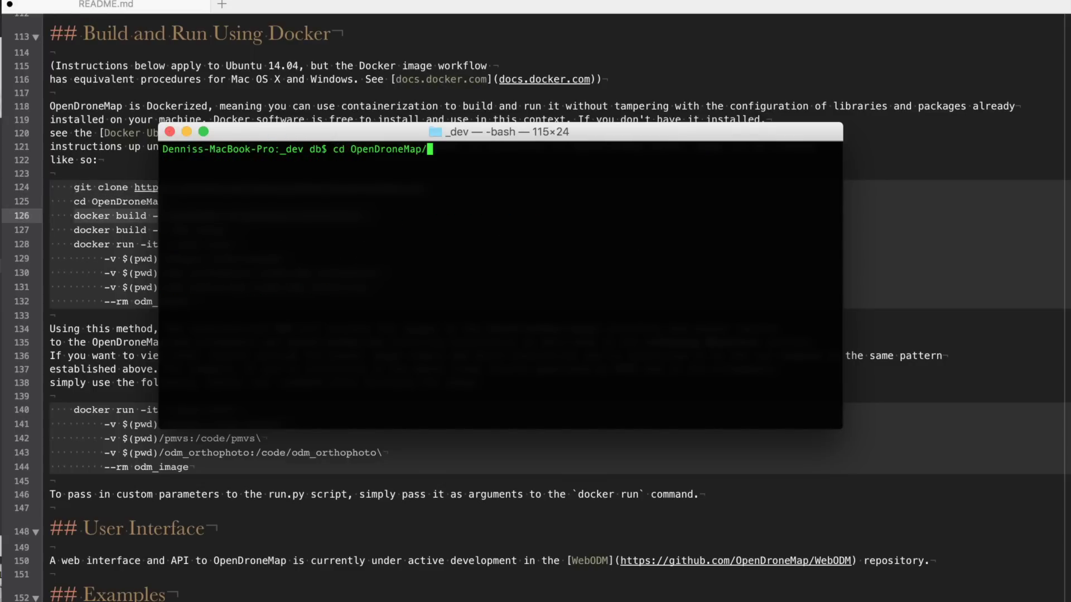
key("Return")
type("df -h")
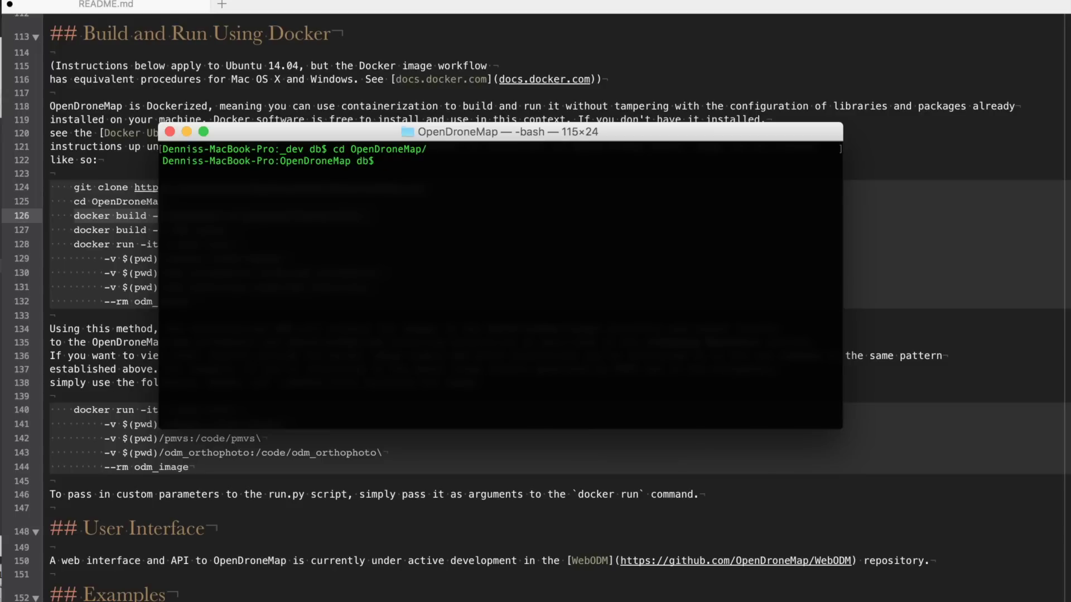
key("Return")
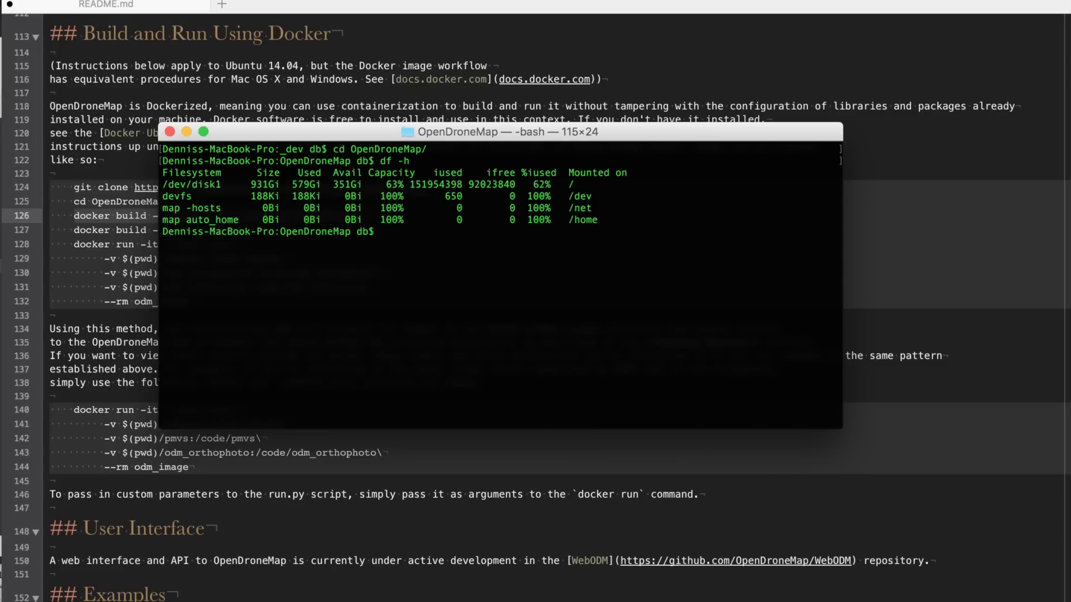
type("du -h")
key("Return")
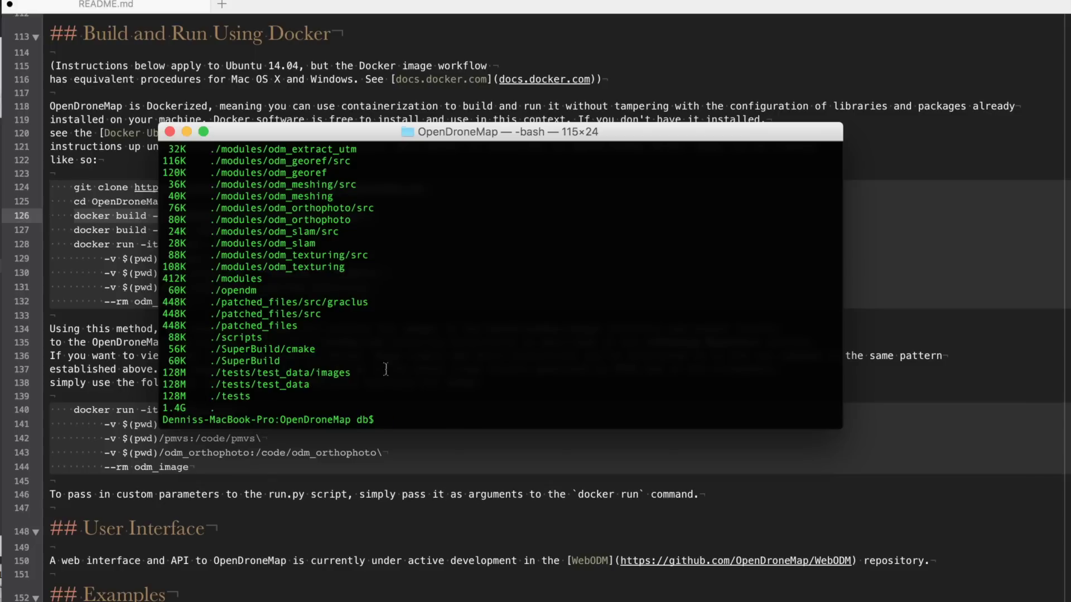
Copy the docker build packages command from the README and run it with time
left_click(124, 286)
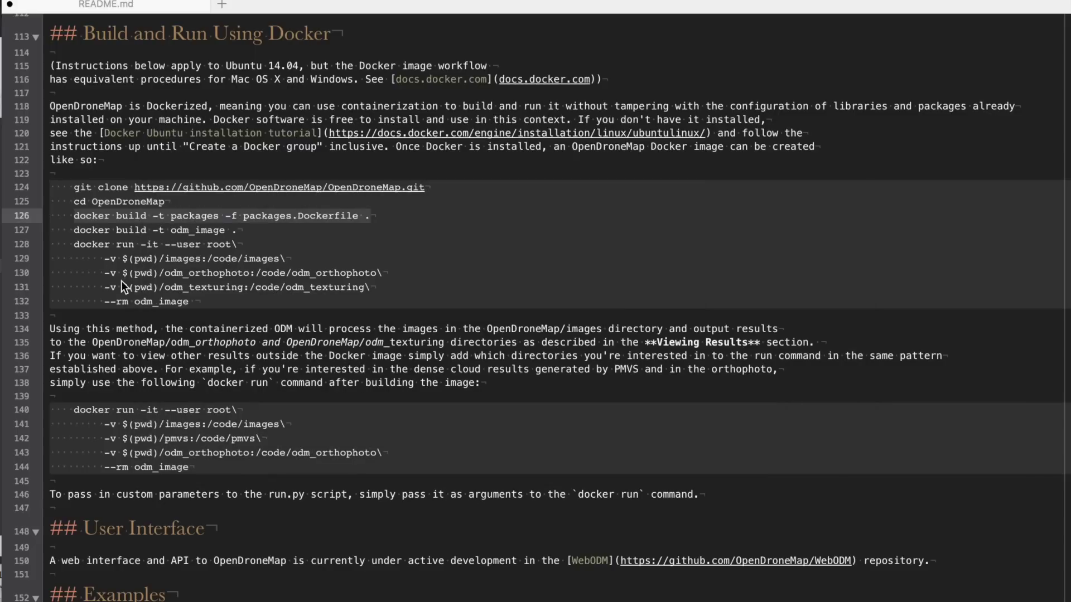
triple_click(75, 215)
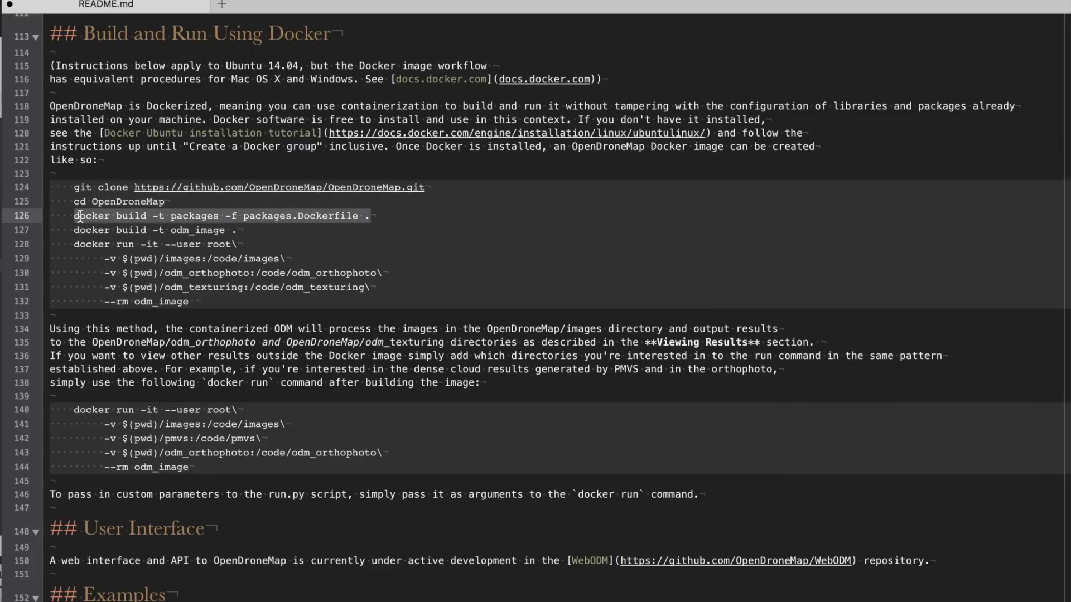
key("super+c")
key("super+Tab")
type("time")
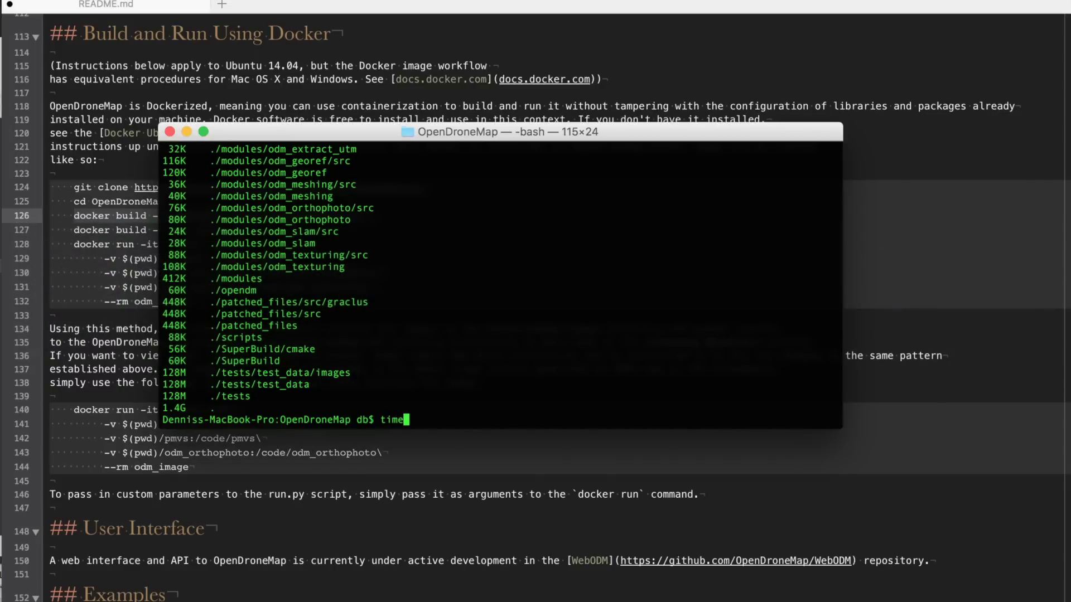
key("ctrl+l")
key("super+v")
key("Return")
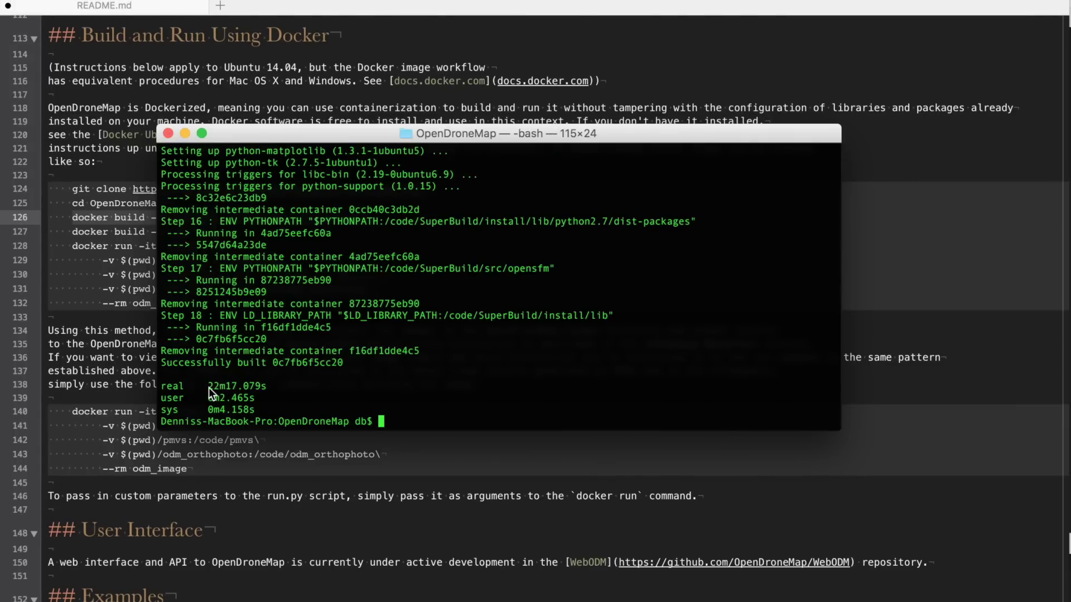
Review the finished packages build, then copy 'docker build -t odm_image .' from the README
scroll(329, 392, "up", 20)
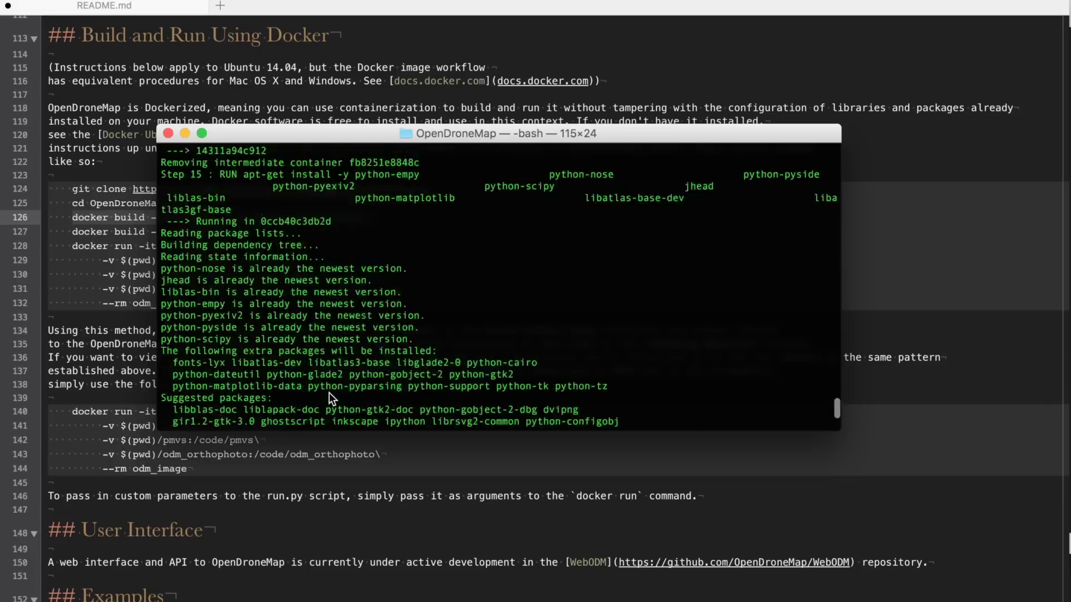
scroll(304, 373, "down", 20)
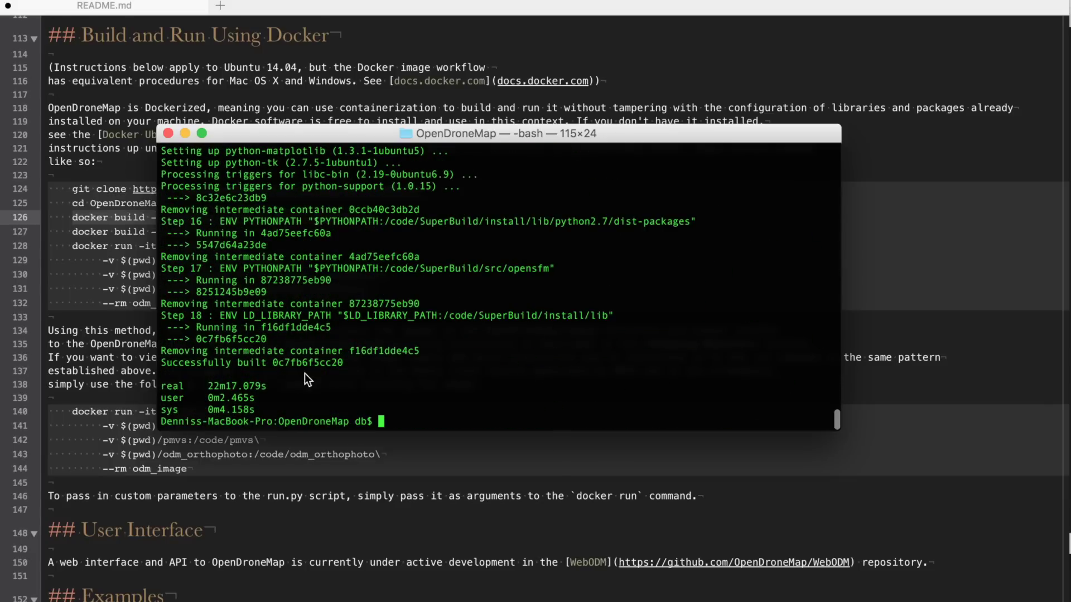
left_click(129, 289)
left_click(68, 232)
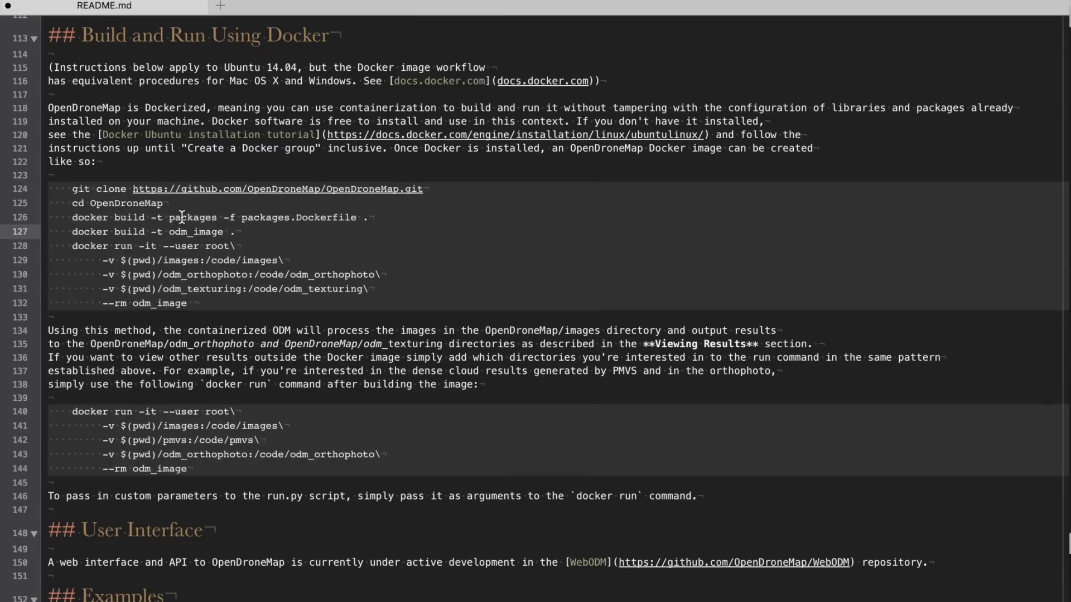
key("super+shift+Right")
key("super+Tab")
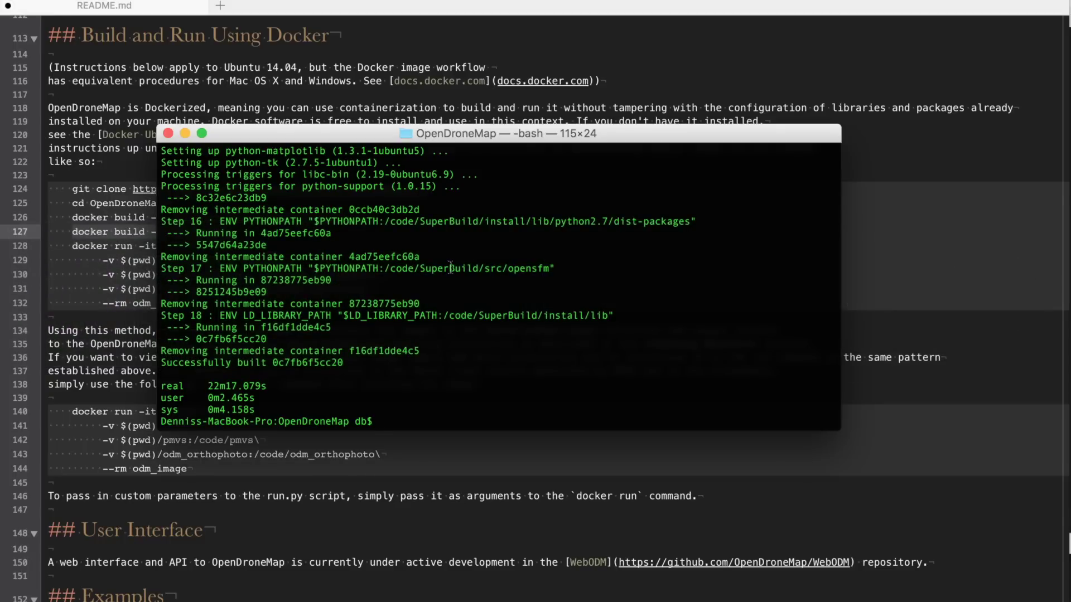
Run 'time docker build -t odm_image .' and scroll through the output to its successful finish
type("time")
key("super+v")
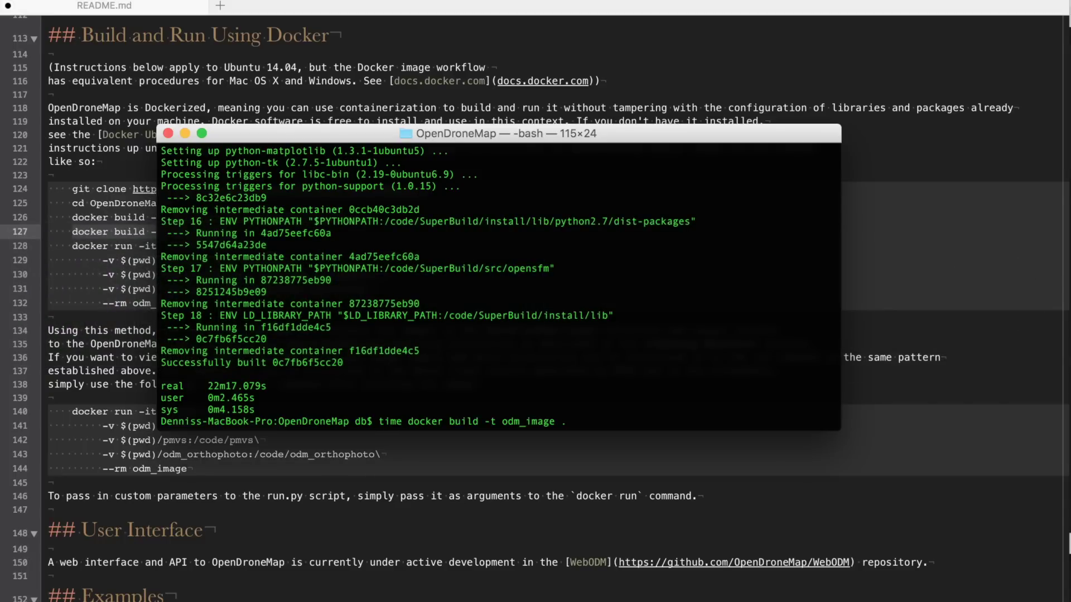
key("Return")
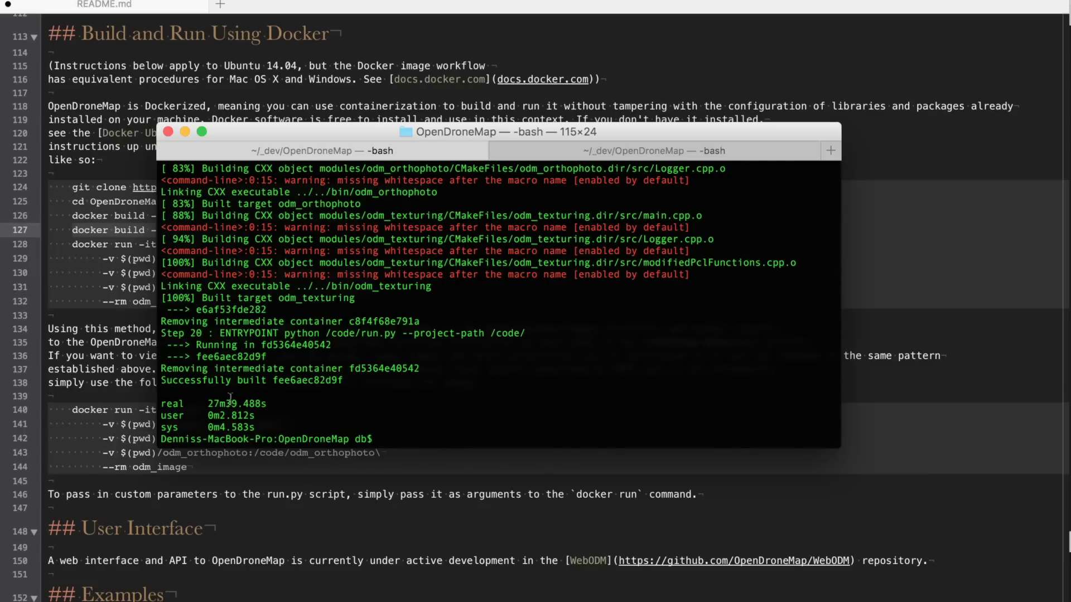
scroll(231, 398, "up", 3)
left_click_drag(835, 441, 806, 358)
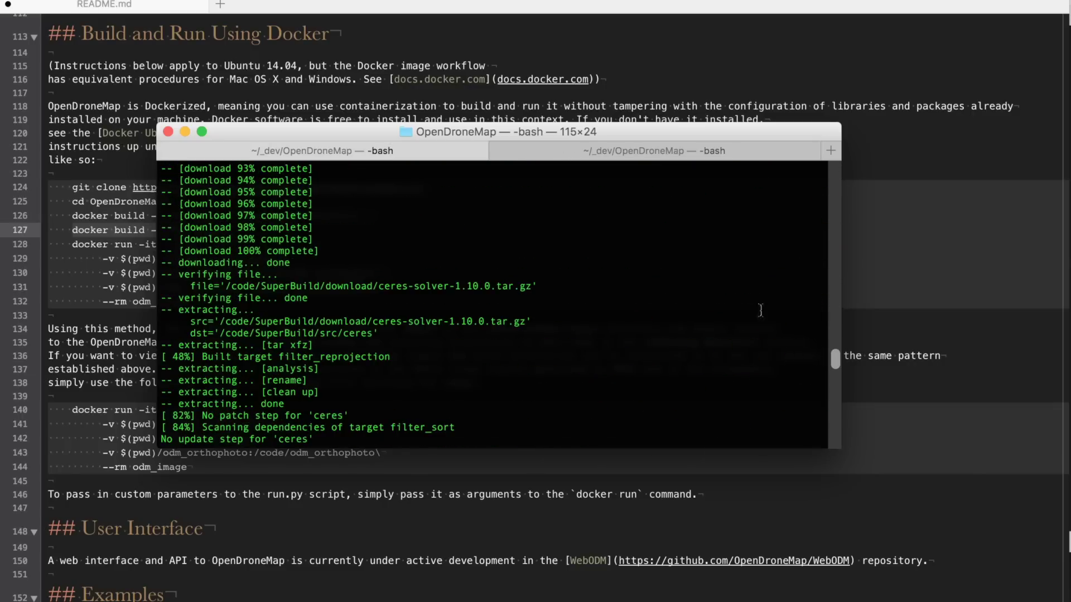
scroll(760, 310, "down", 10)
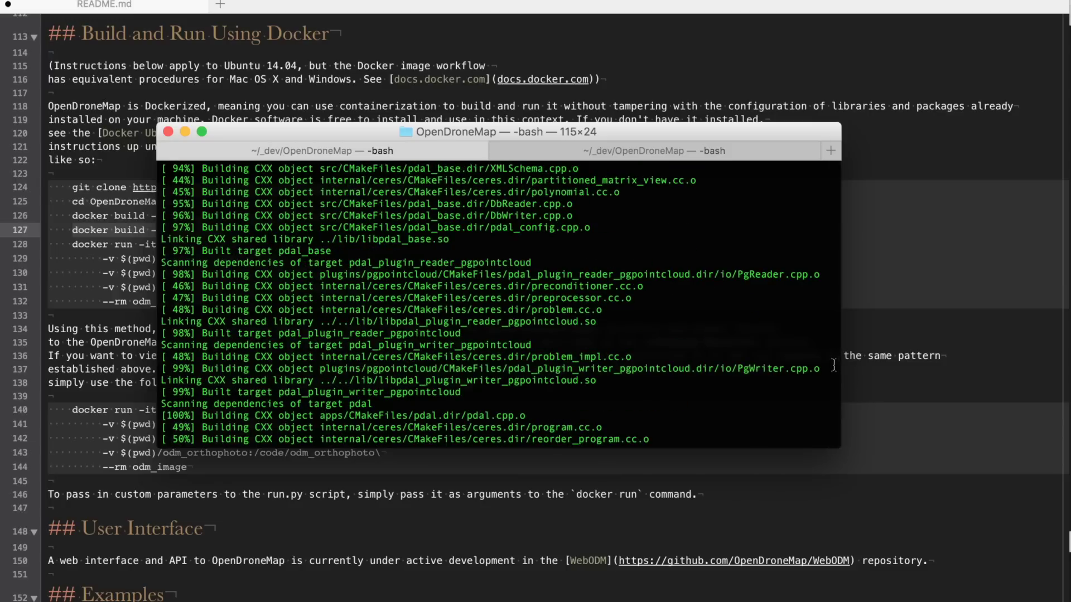
left_click_drag(830, 364, 837, 444)
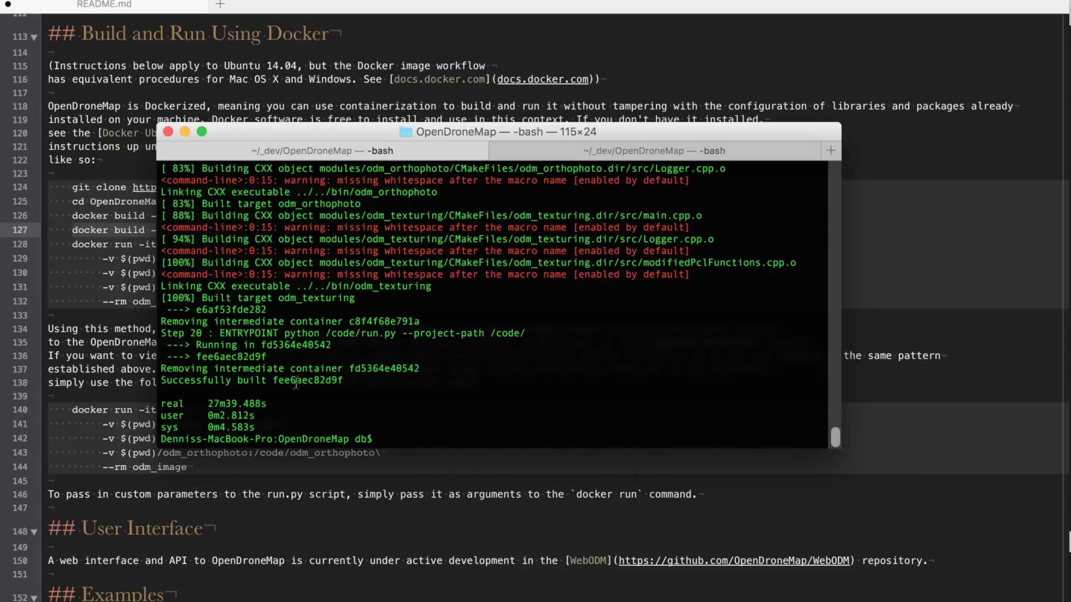
Run docker images in the second Terminal tab and highlight the 4.4 GB odm_image row
left_click(620, 148)
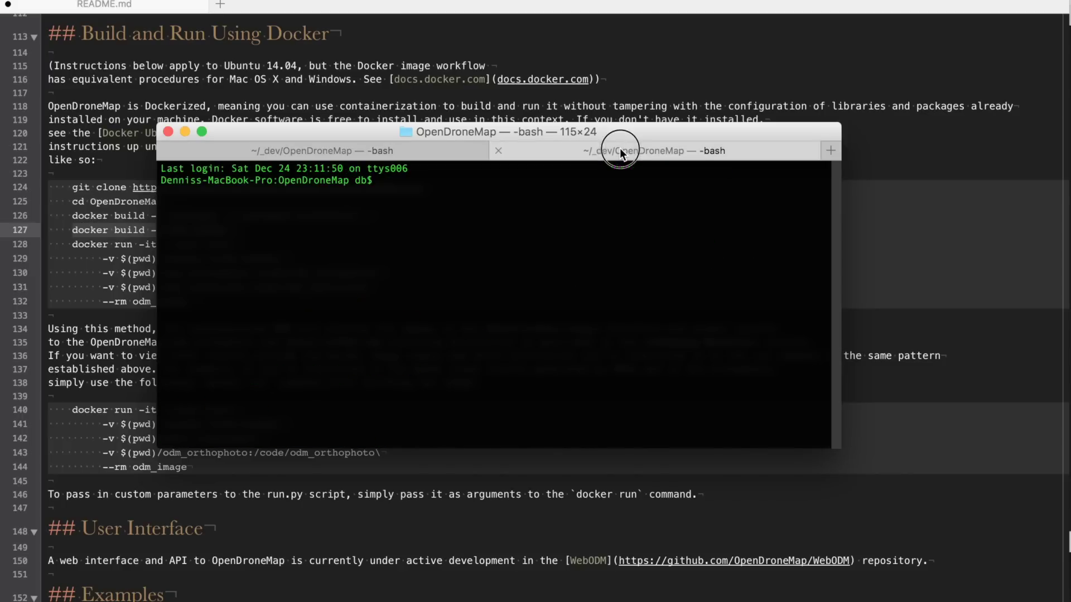
type("docker images")
key("Return")
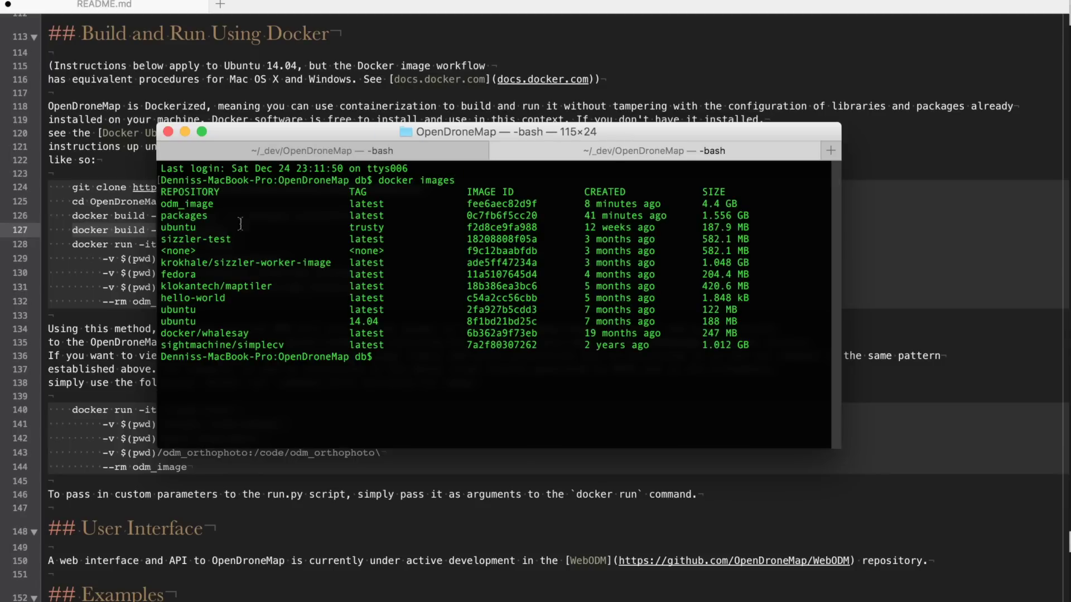
left_click_drag(160, 204, 738, 204)
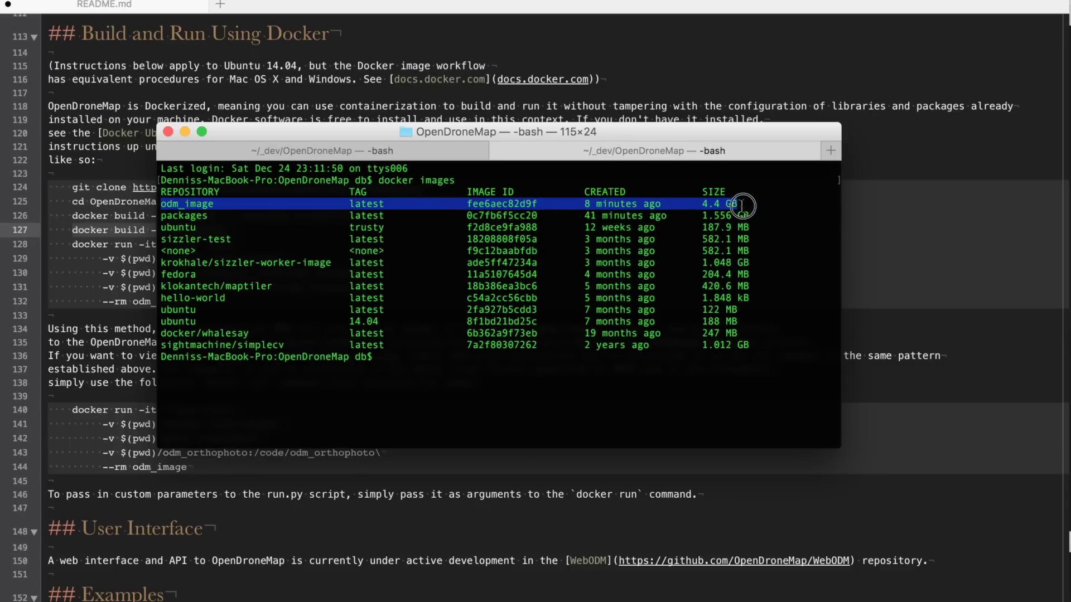
key("super+Tab")
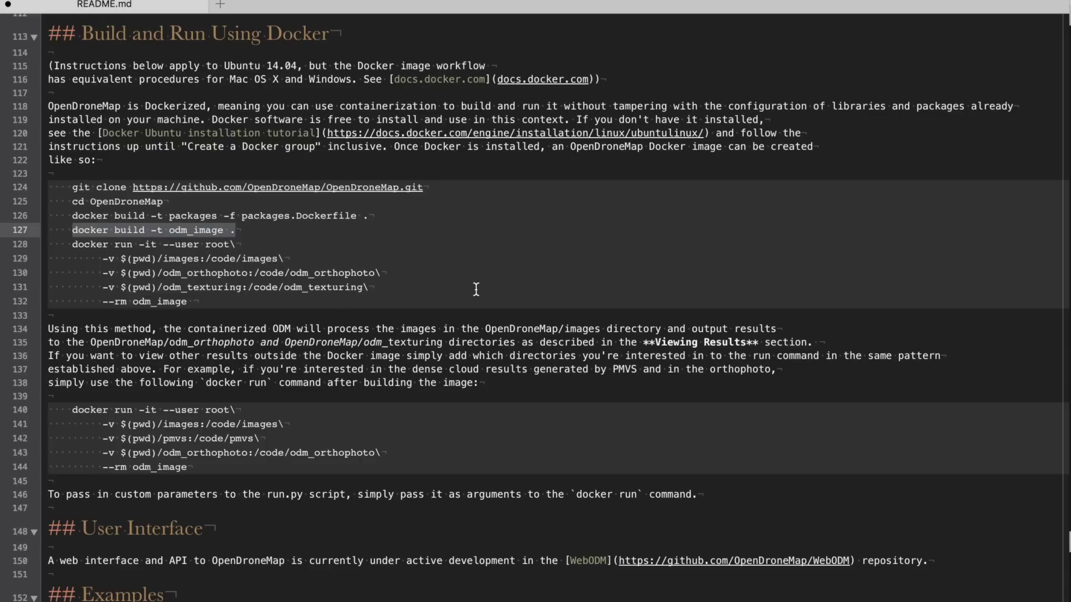
Check the images volume mapping in the docker run command on line 129, then bring up the ortho photo folder
key("Down")
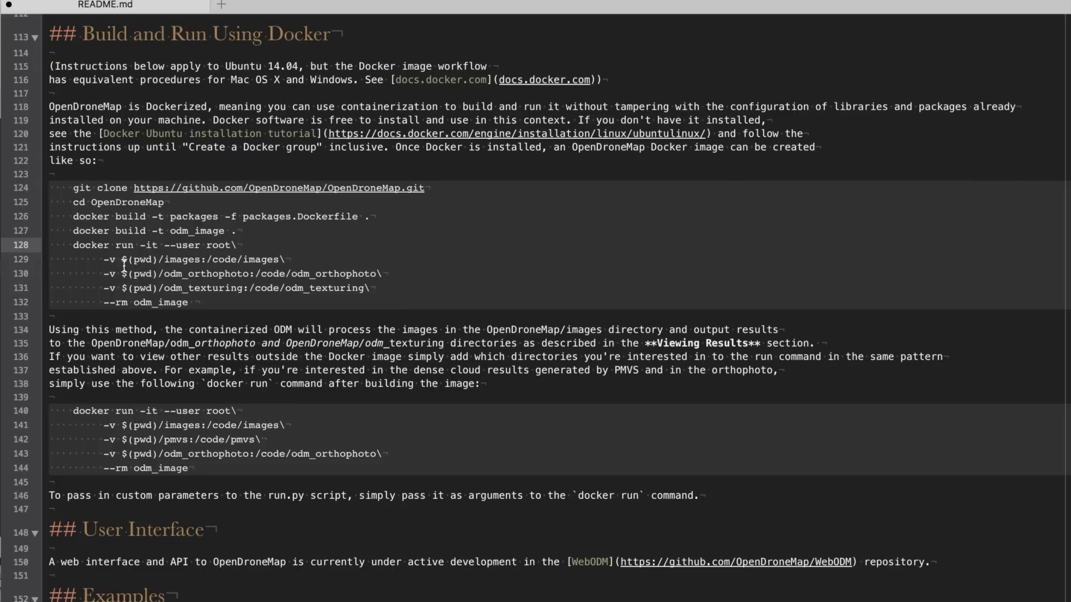
double_click(180, 261)
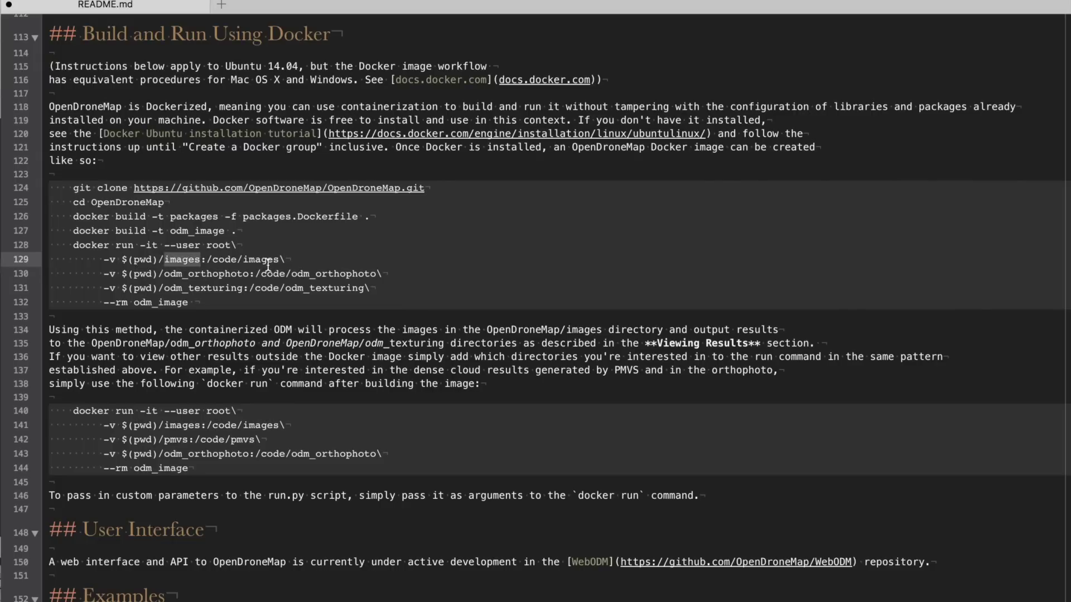
key("super+Tab")
key("super+Tab")
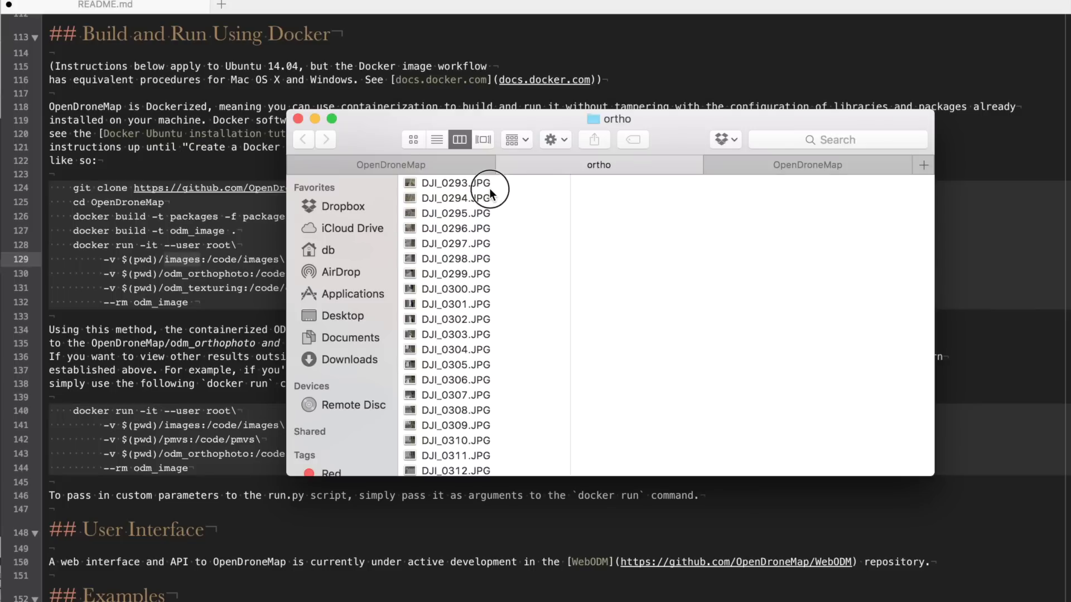
Select the drone photos DJI_0293.JPG through DJI_0387 in the ortho folder
left_click(489, 189)
scroll(489, 189, "down", 10)
scroll(489, 189, "down", 15)
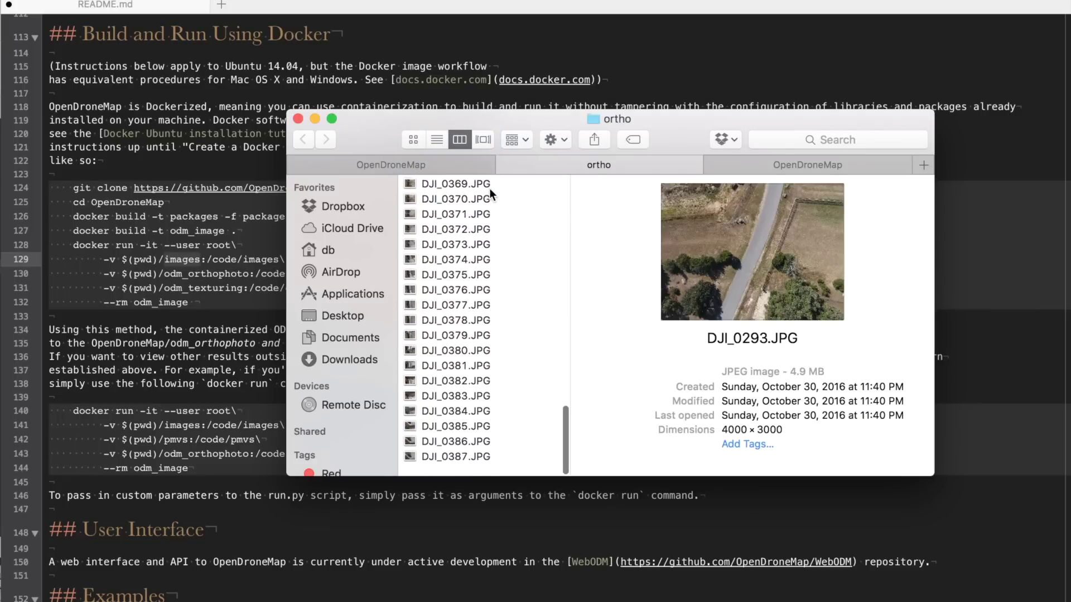
left_click(484, 464, "shift")
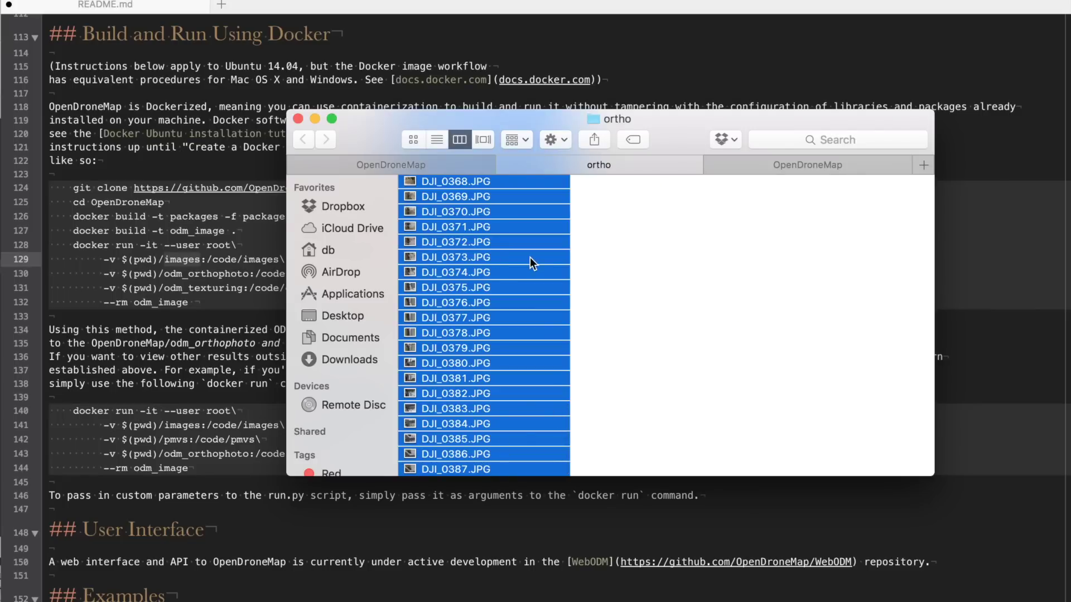
Create an 'images' folder inside OpenDroneMap and paste the drone photos into it
left_click(768, 164)
scroll(460, 233, "down", 3)
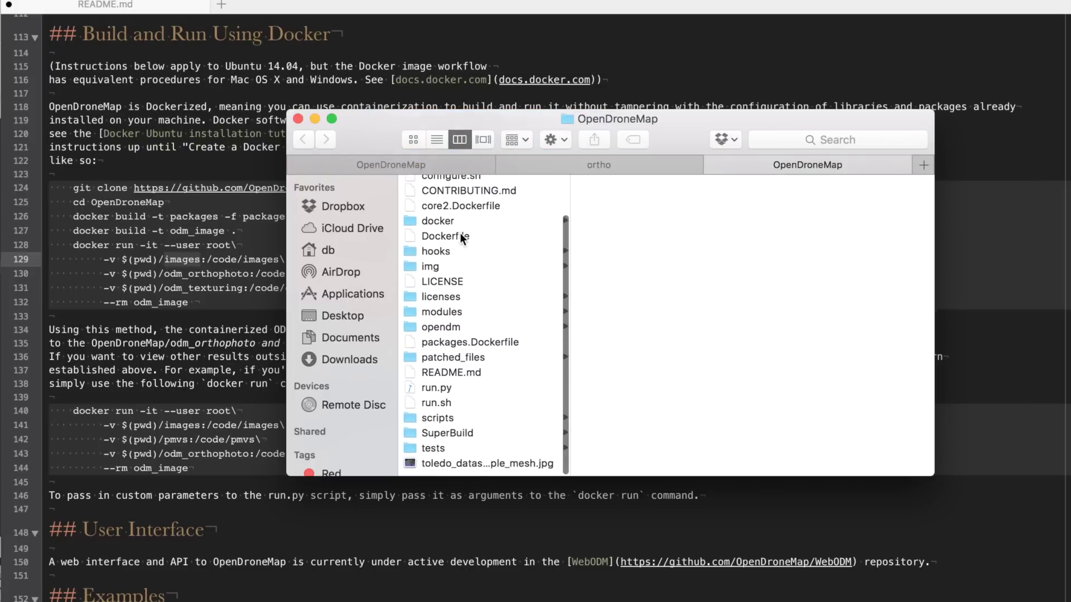
scroll(460, 233, "up", 5)
key("super+shift+n")
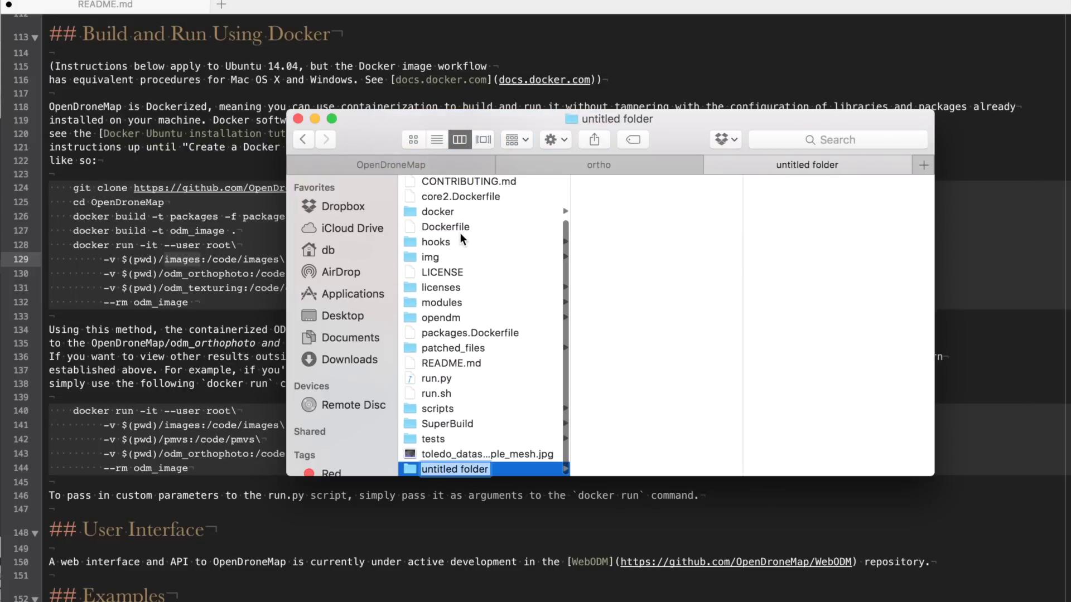
type("images")
key("Return")
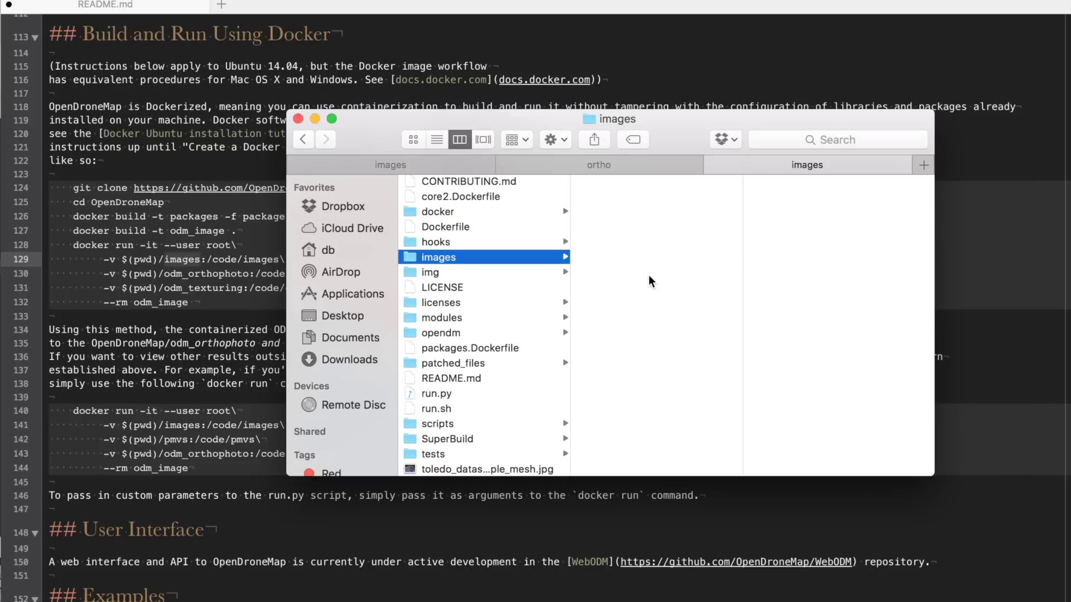
key("super+v")
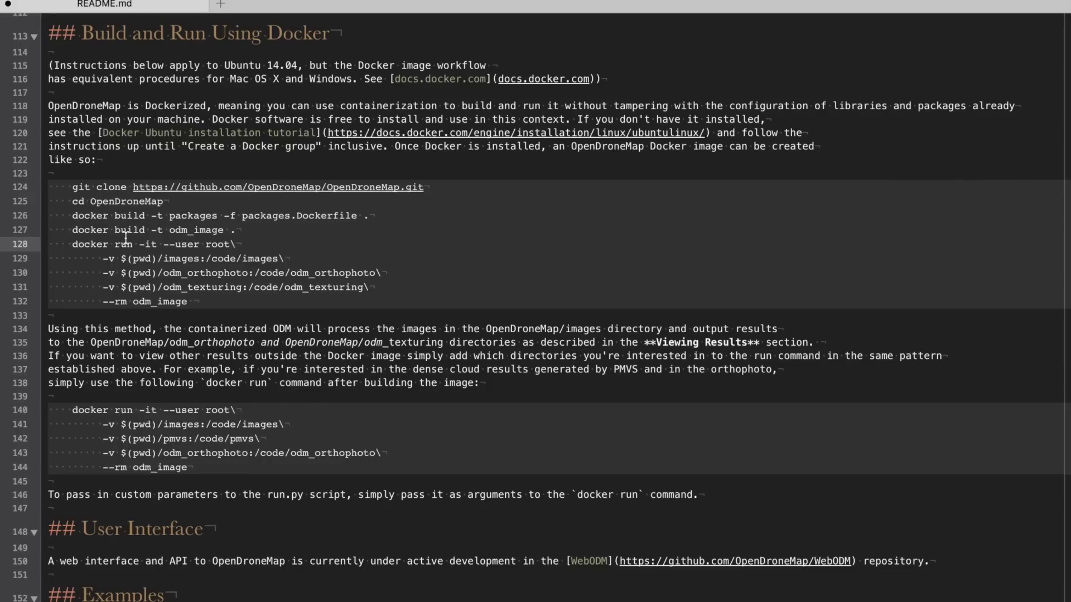
Run the README's docker run command, prefixed with 'time', in Terminal
left_click_drag(72, 245, 189, 301)
key("super+c")
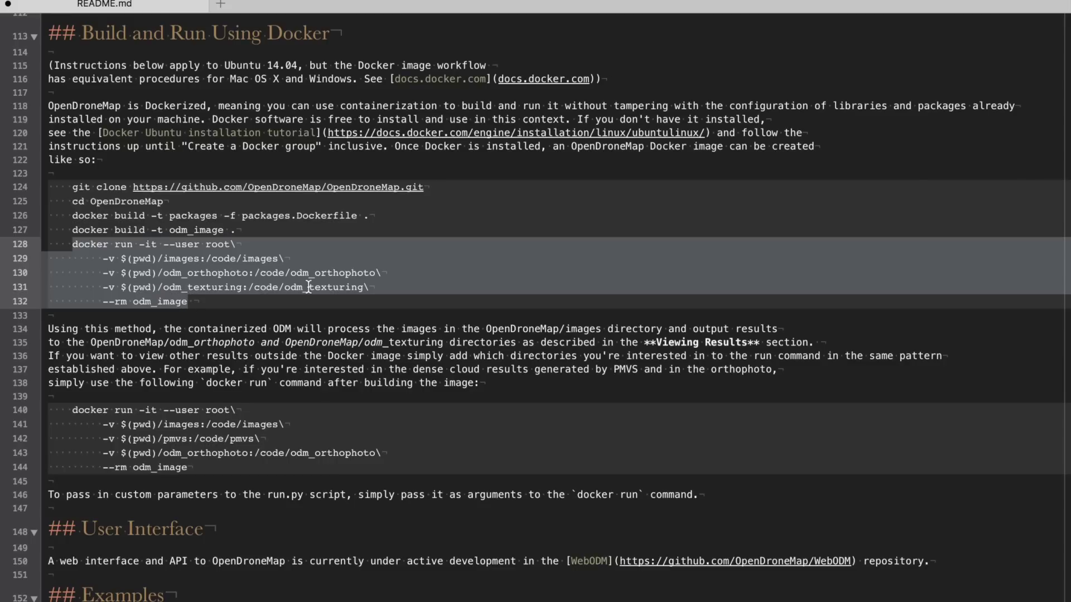
key("super+Tab")
key("super+Tab")
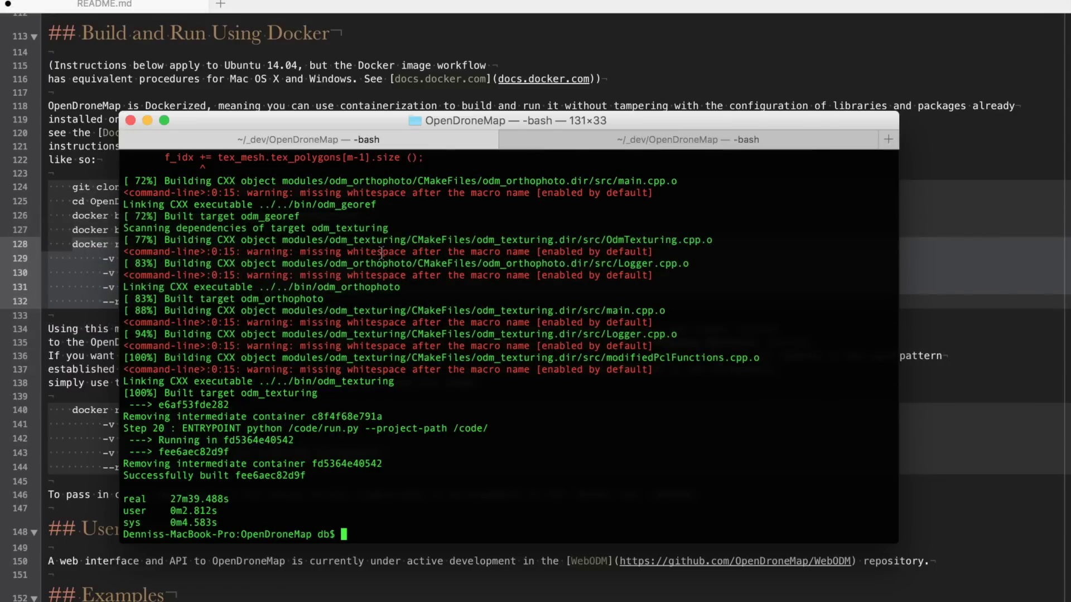
type("time")
key("super+v")
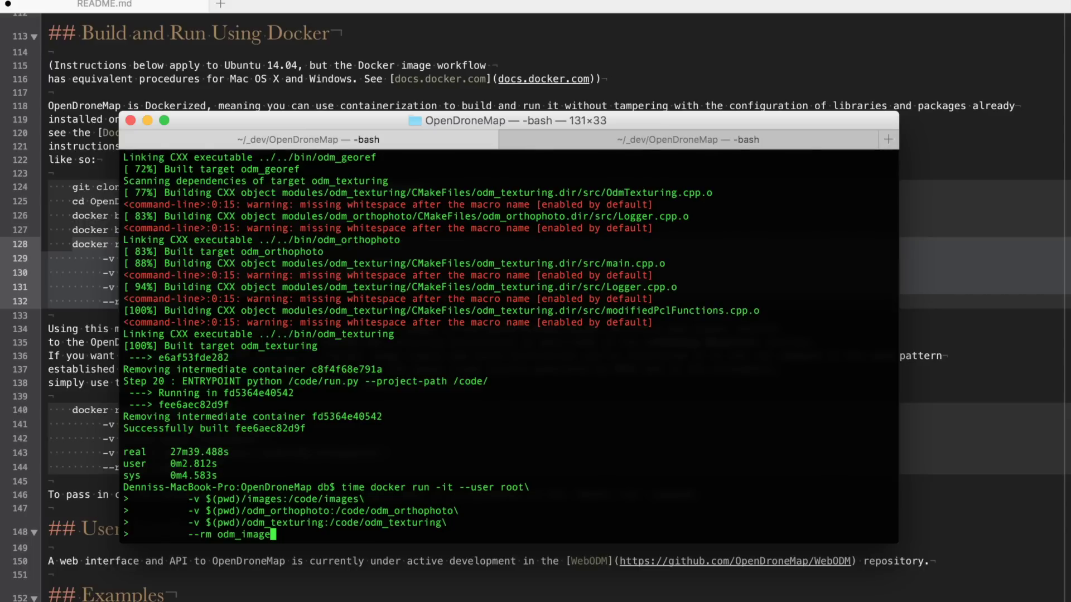
key("Return")
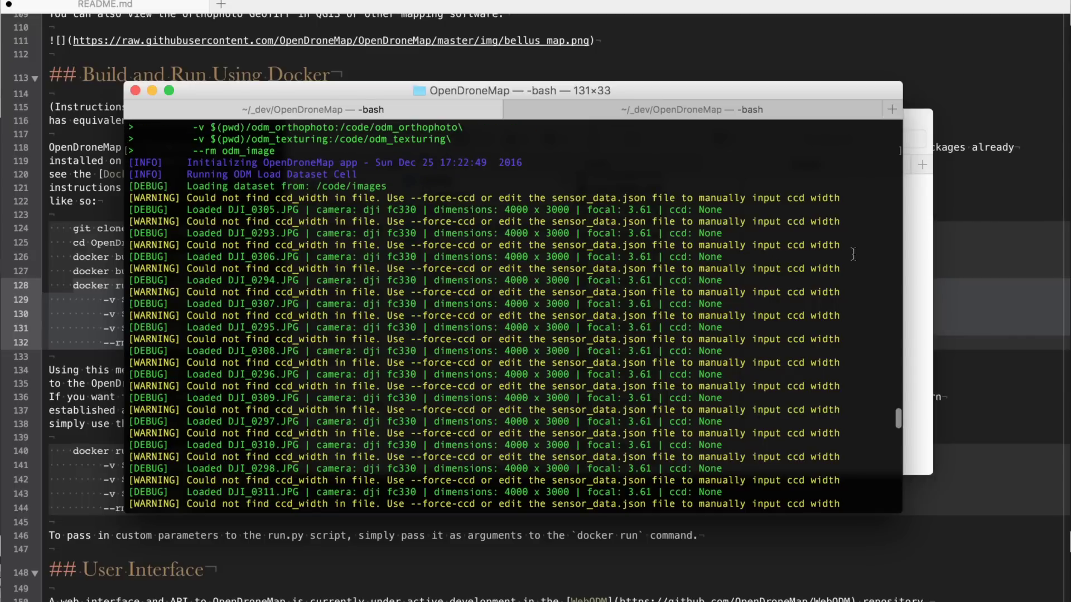
Follow the Terminal output until the OpenDroneMap run finishes in 55m55.349s
left_click_drag(898, 413, 892, 455)
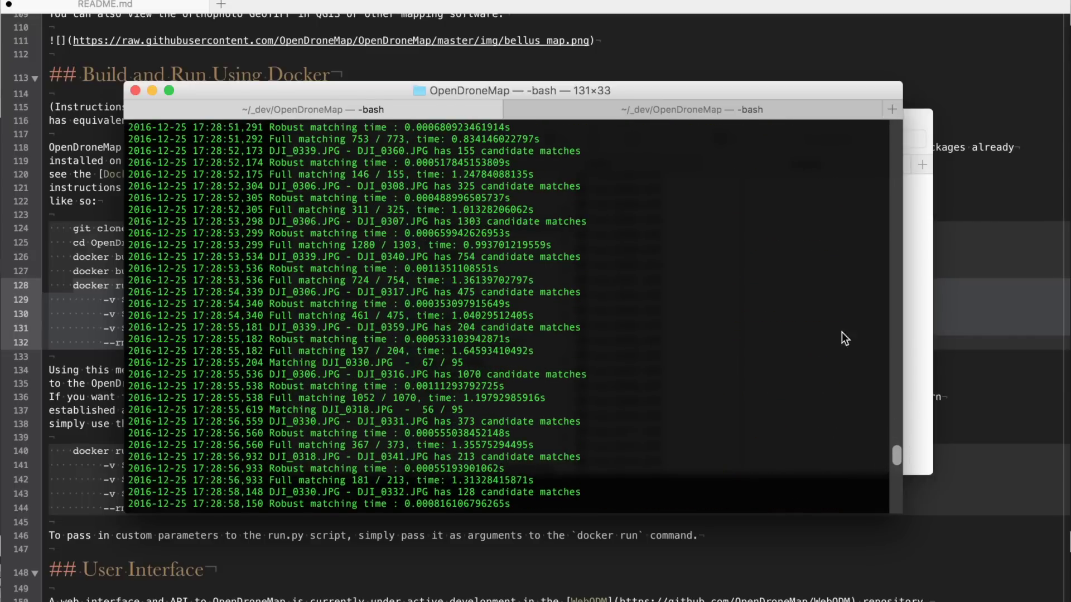
left_click_drag(895, 460, 894, 512)
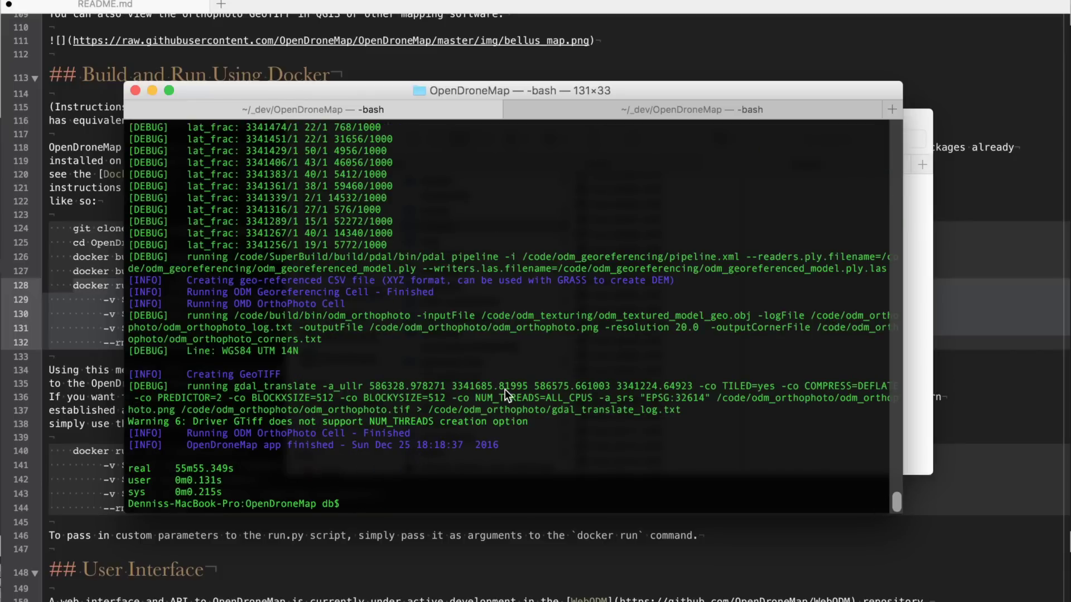
key("super+Tab")
key("super+Tab")
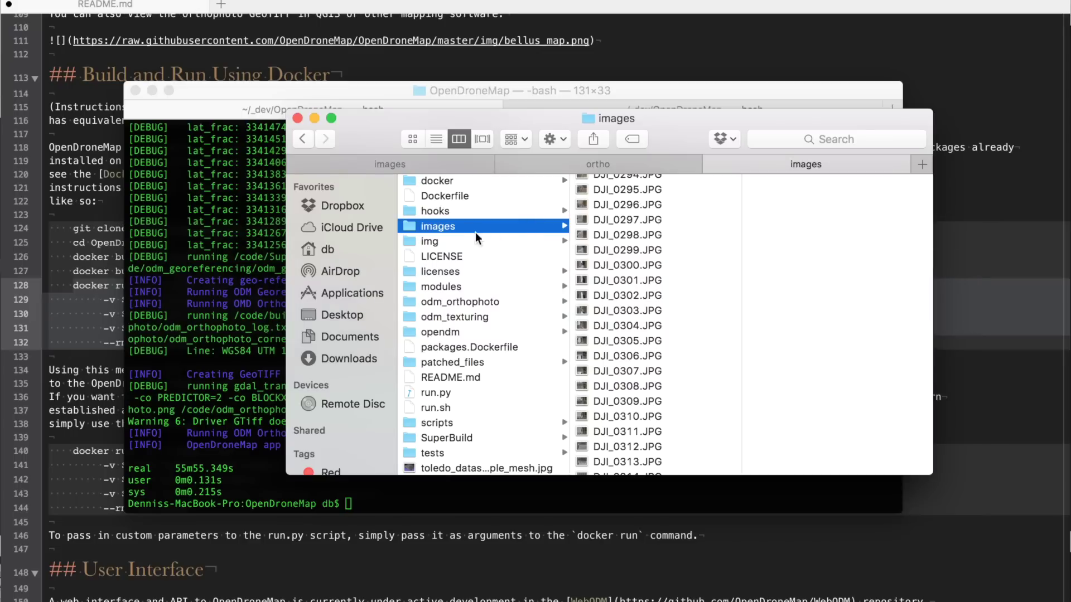
Browse the odm_orthophoto and odm_texturing output folders in Finder
scroll(676, 225, "down", 10)
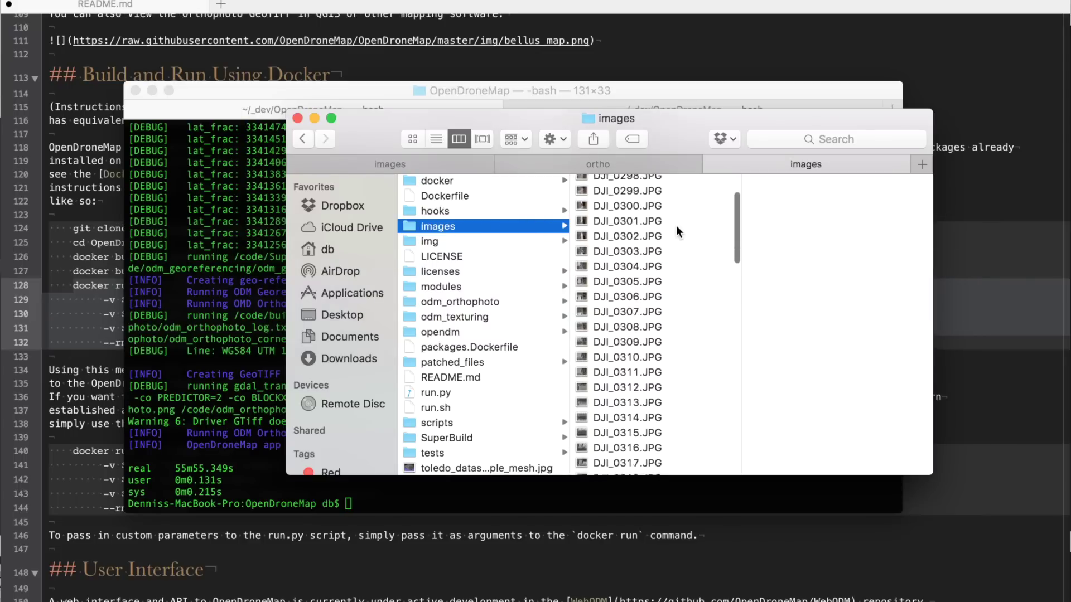
scroll(652, 276, "down", 10)
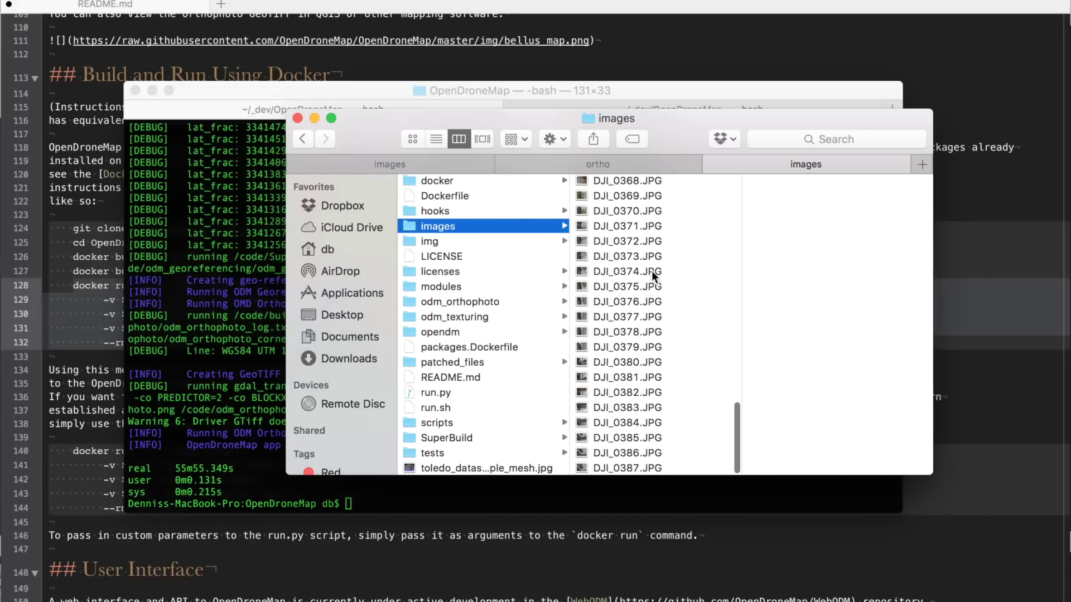
scroll(477, 284, "down", 2)
left_click(470, 302)
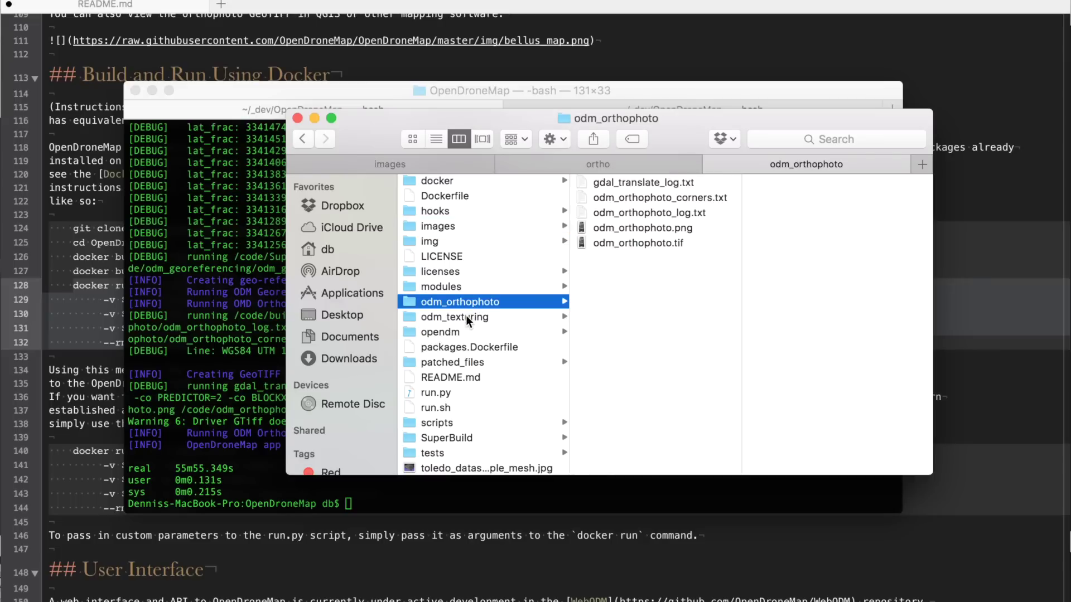
left_click(468, 318)
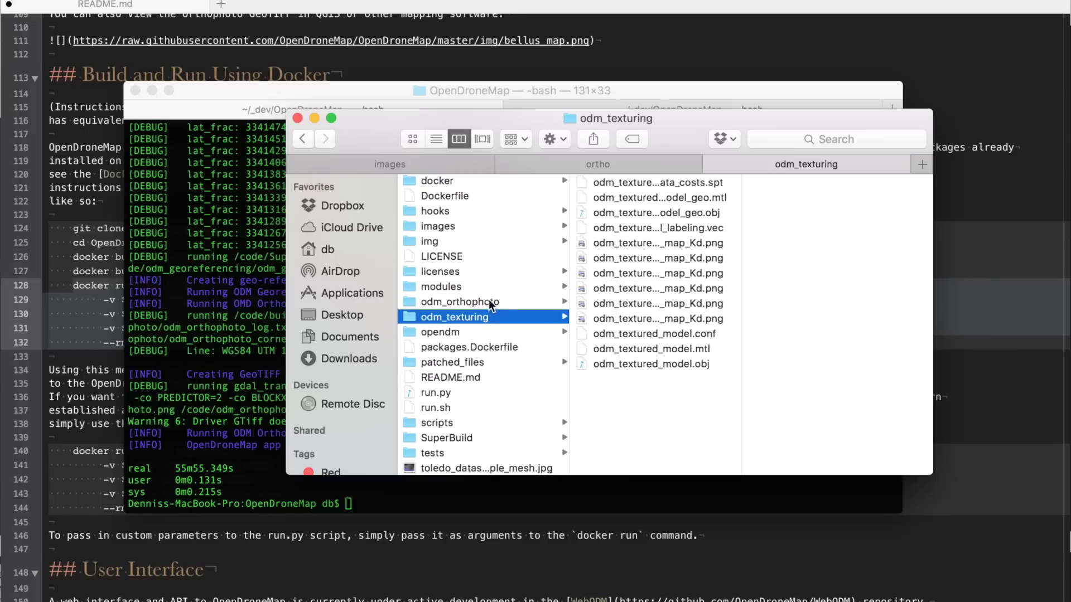
left_click(490, 302)
Compare the orthophoto TIF and PNG details, then open odm_orthophoto.tif in Preview
left_click(636, 243)
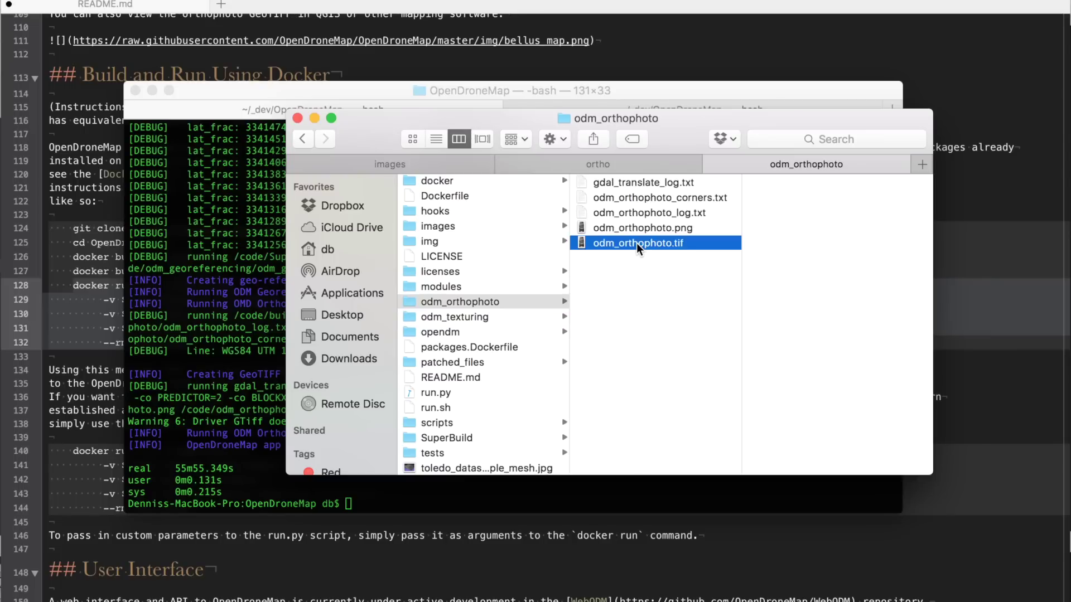
left_click(668, 228)
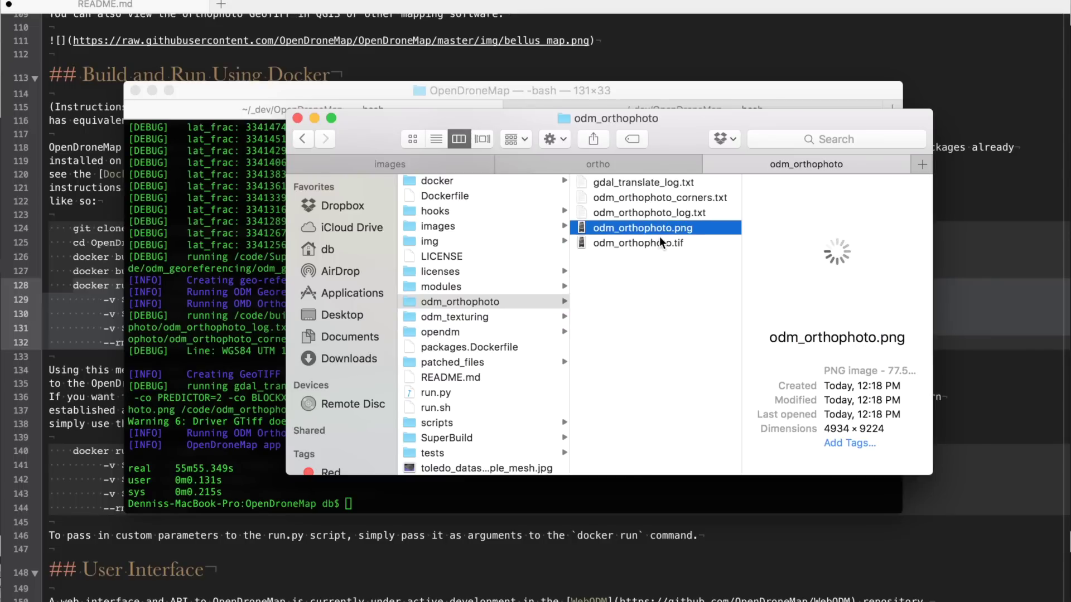
left_click(662, 245)
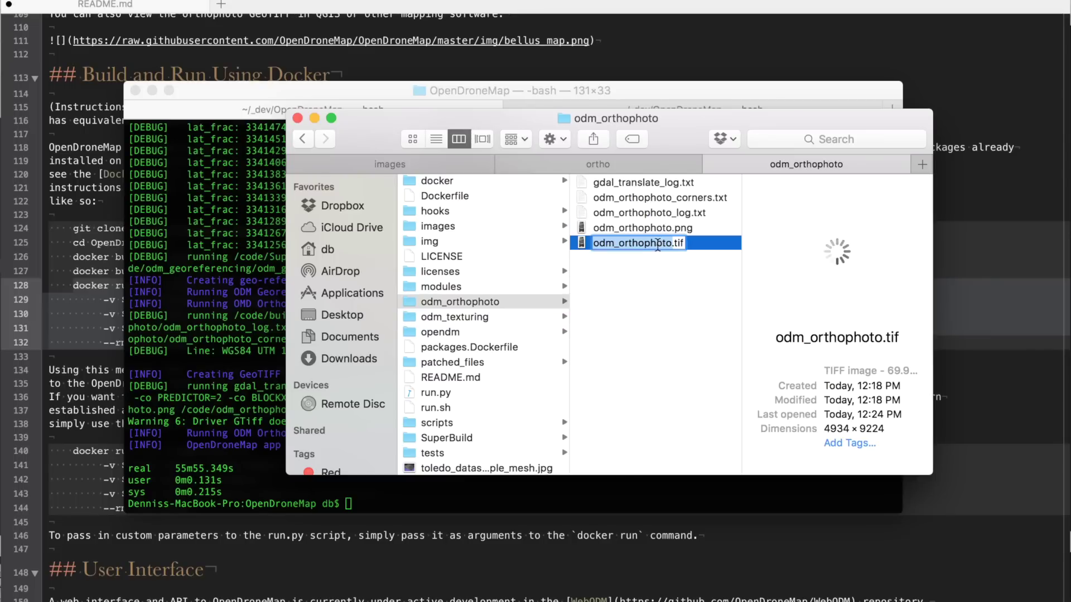
left_click(580, 246)
double_click(580, 245)
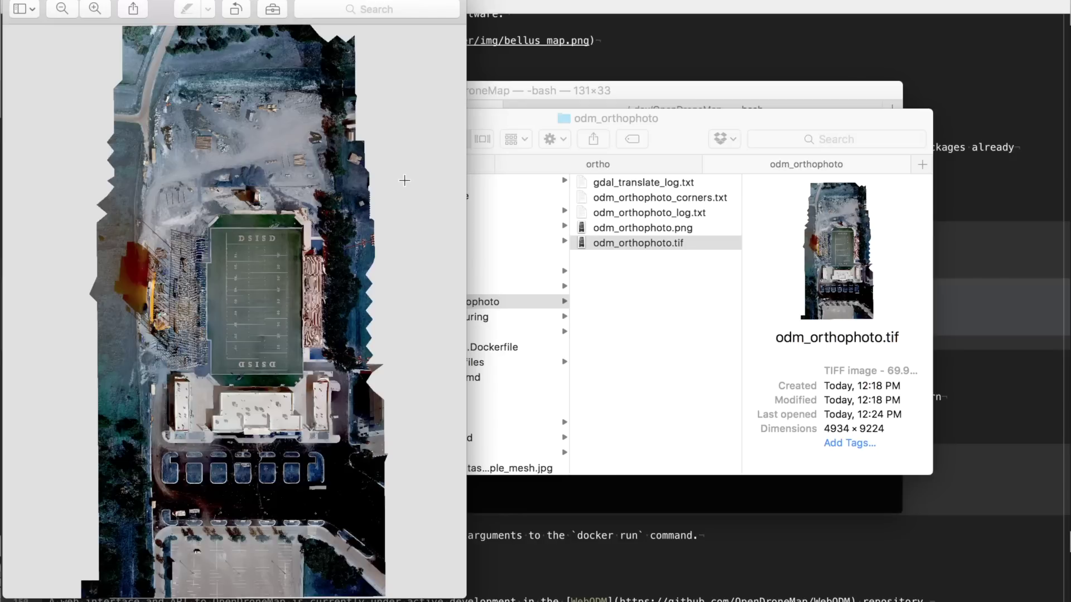
Zoom in twice and pan across the stitched school, stadium and construction-site orthophoto
left_click(102, 13)
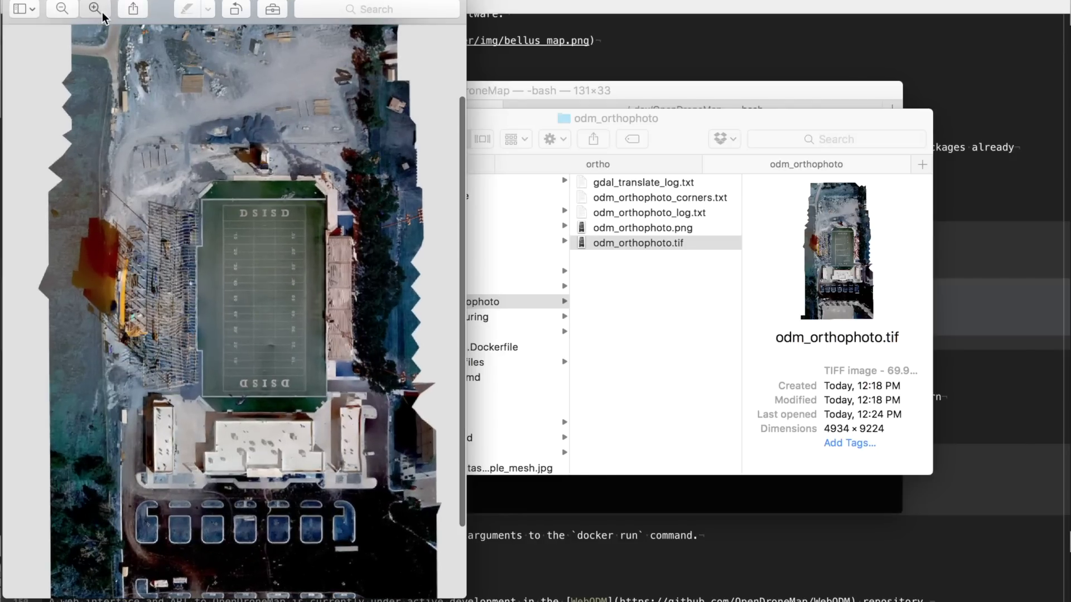
left_click(102, 14)
scroll(613, 320, "up", 5)
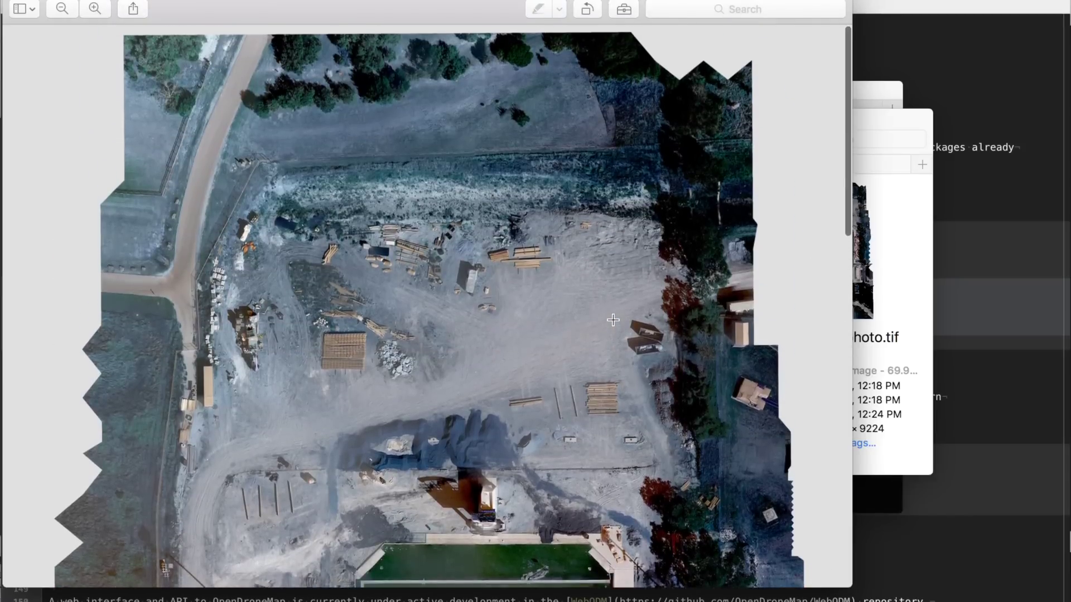
scroll(613, 319, "down", 15)
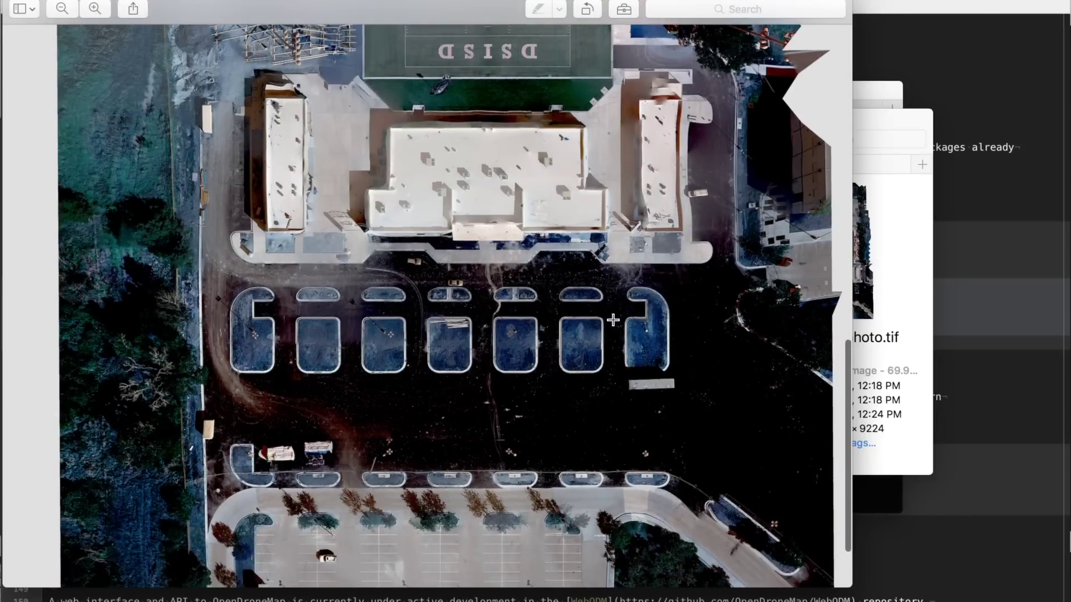
scroll(613, 320, "down", 5)
scroll(613, 319, "up", 8)
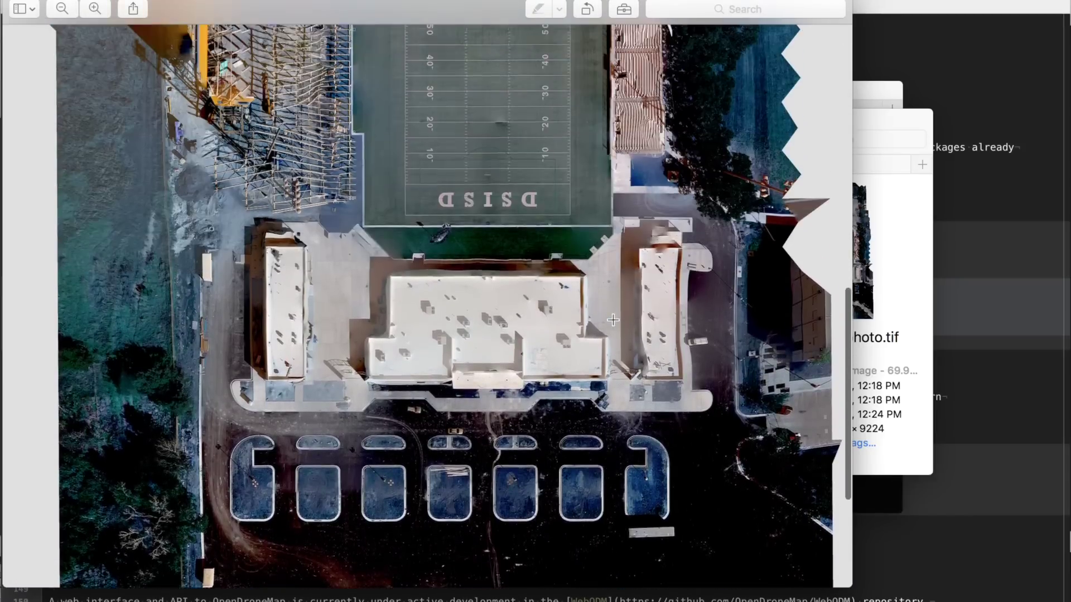
scroll(613, 319, "up", 10)
scroll(613, 320, "down", 8)
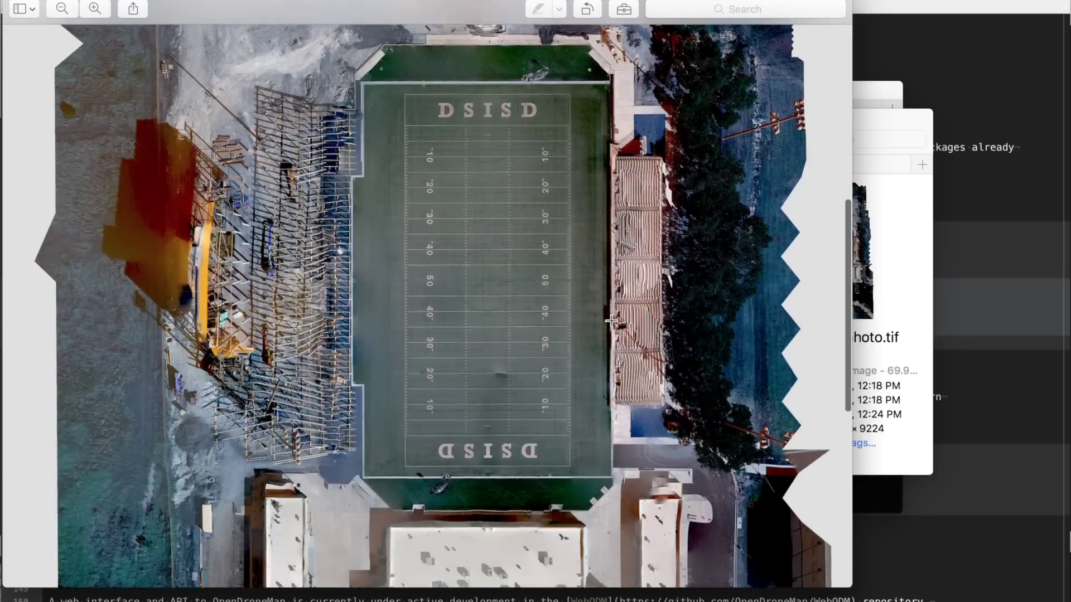
scroll(611, 320, "down", 10)
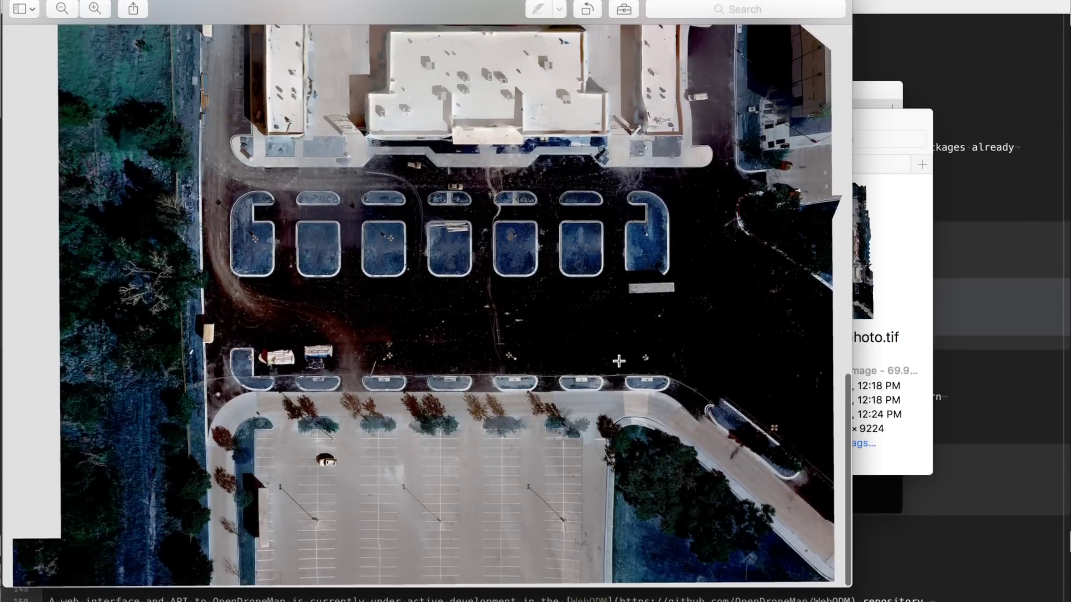
scroll(618, 362, "up", 10)
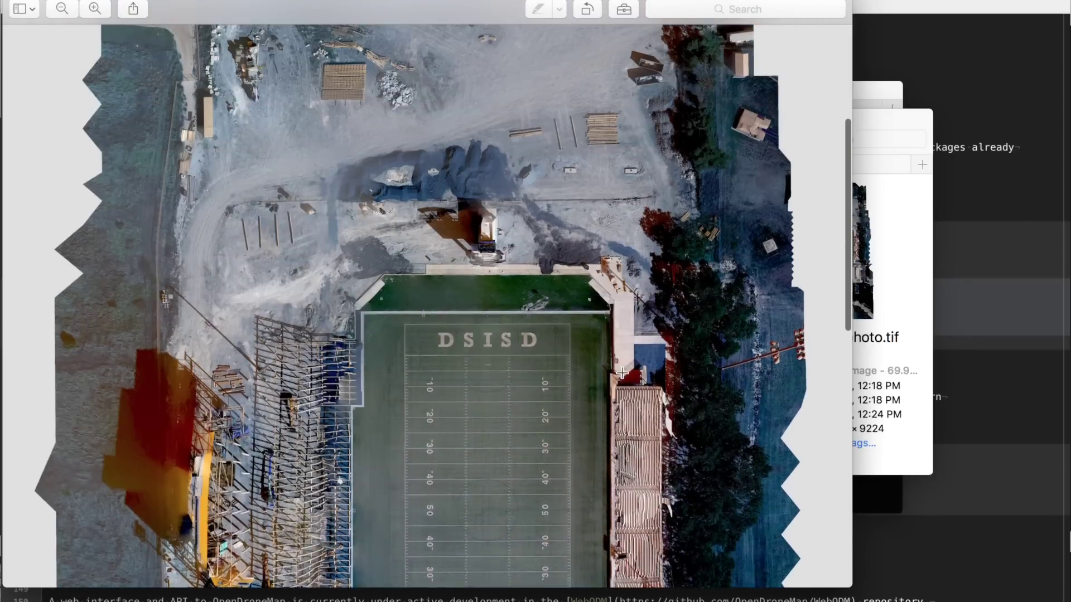
scroll(622, 372, "down", 5)
scroll(610, 312, "up", 10)
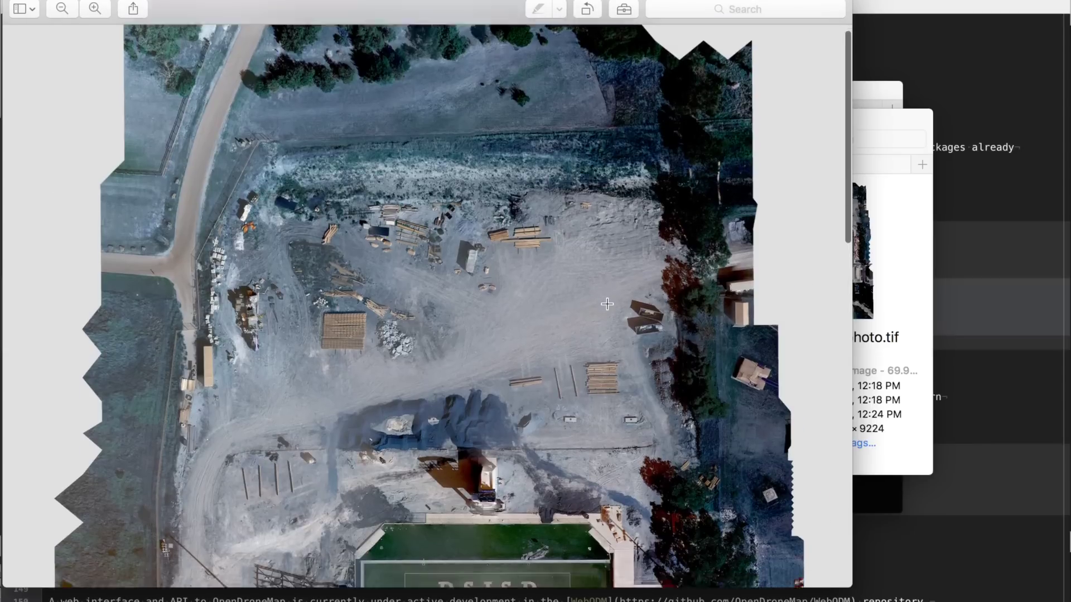
scroll(606, 304, "down", 10)
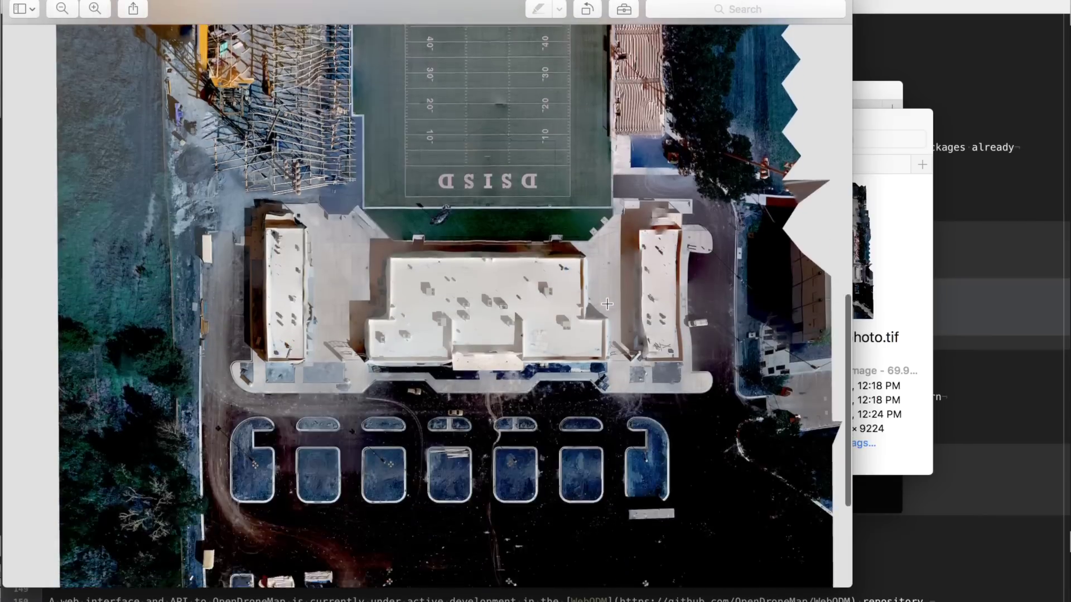
scroll(607, 304, "down", 5)
scroll(595, 370, "up", 15)
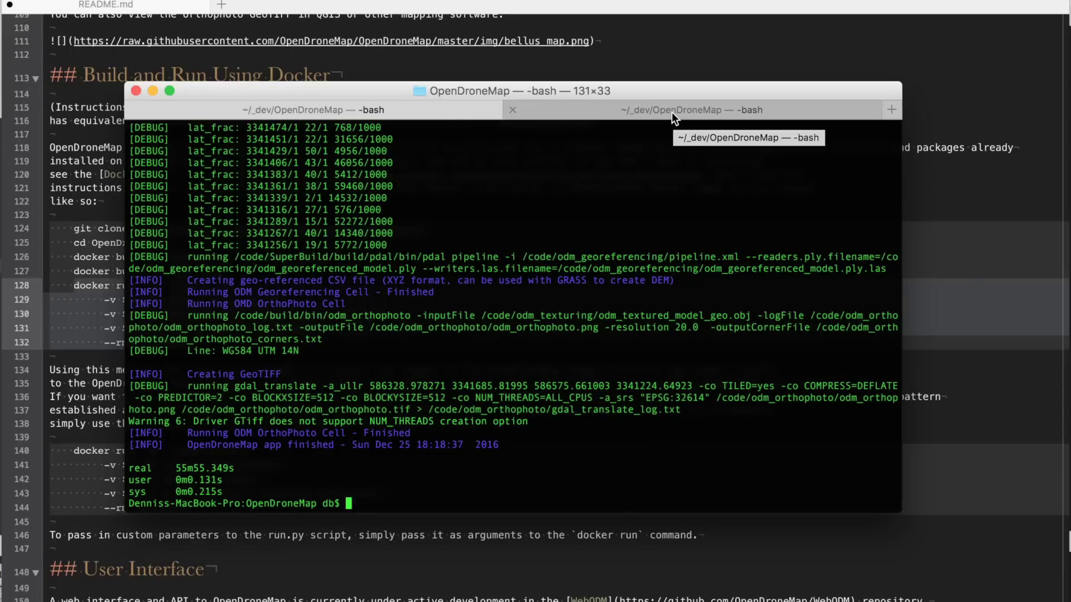
In the second shell, enter odm_orthophoto/ and list its files with ls -lh
left_click(671, 112)
type("cd odm_orthophoto/")
key("Return")
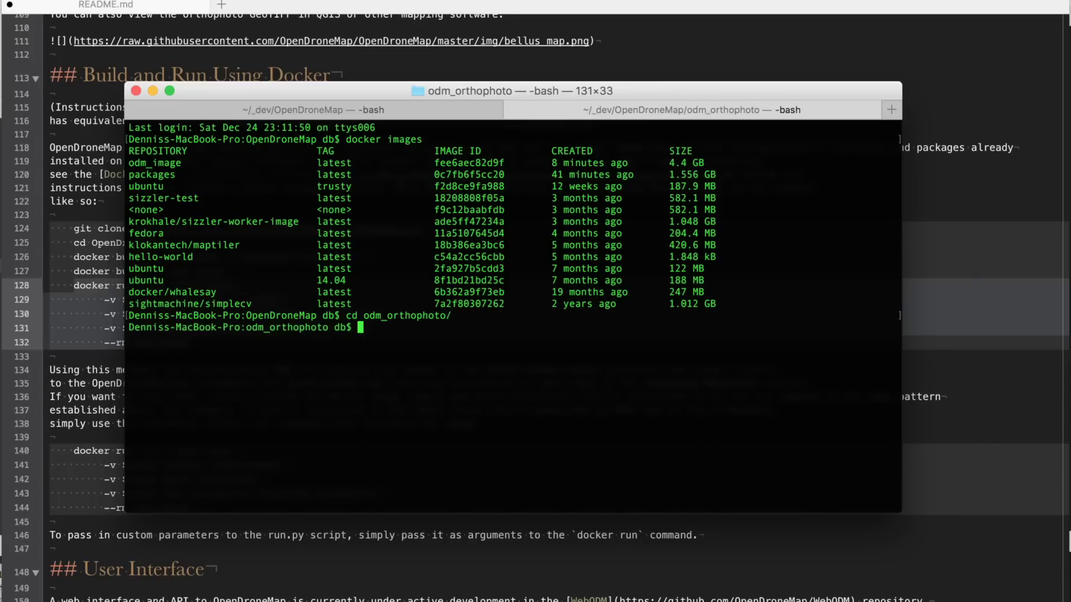
type("ls -lh")
key("Return")
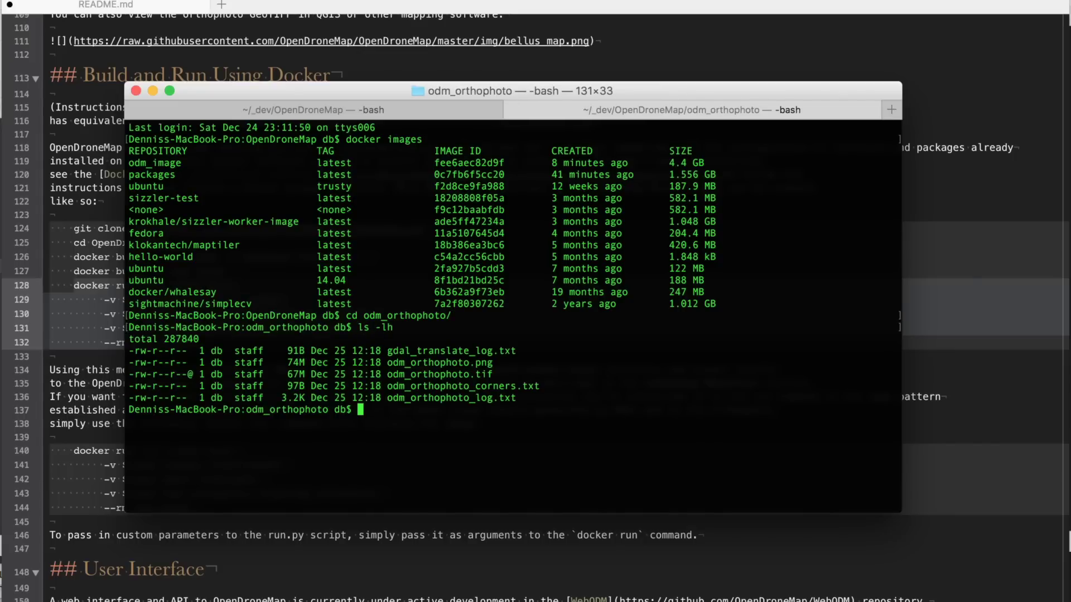
Run gdalinfo on odm_orthophoto.tif and review its EPSG 32614 projection and corner coordinates
type("gdalinfo d")
type("dm_or")
key("Tab")
type(".tif")
key("Return")
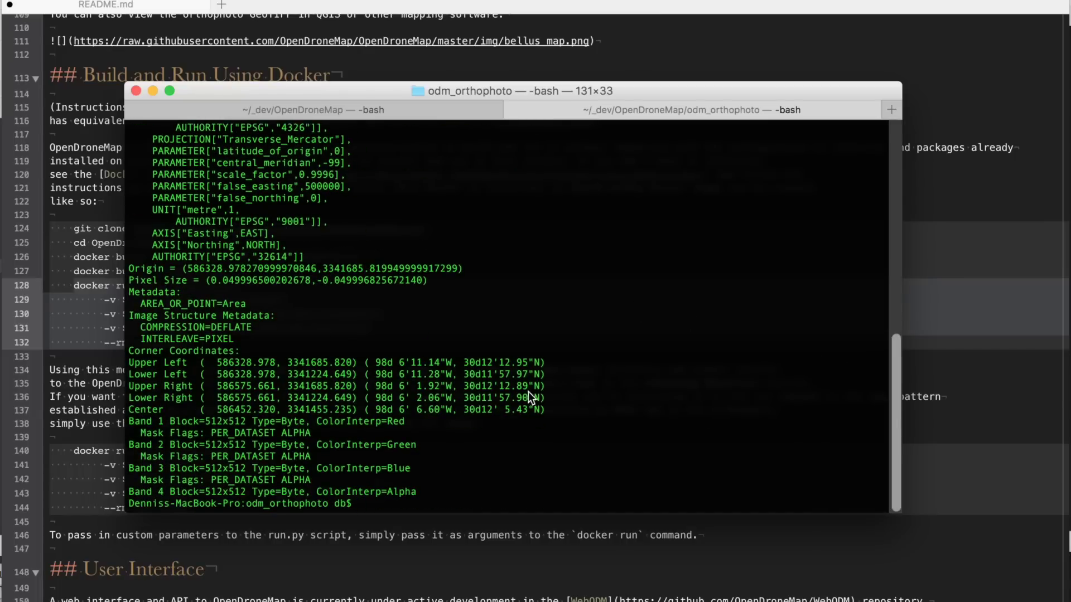
scroll(454, 371, "up", 3)
scroll(527, 360, "down", 3)
scroll(435, 421, "up", 5)
scroll(536, 469, "down", 5)
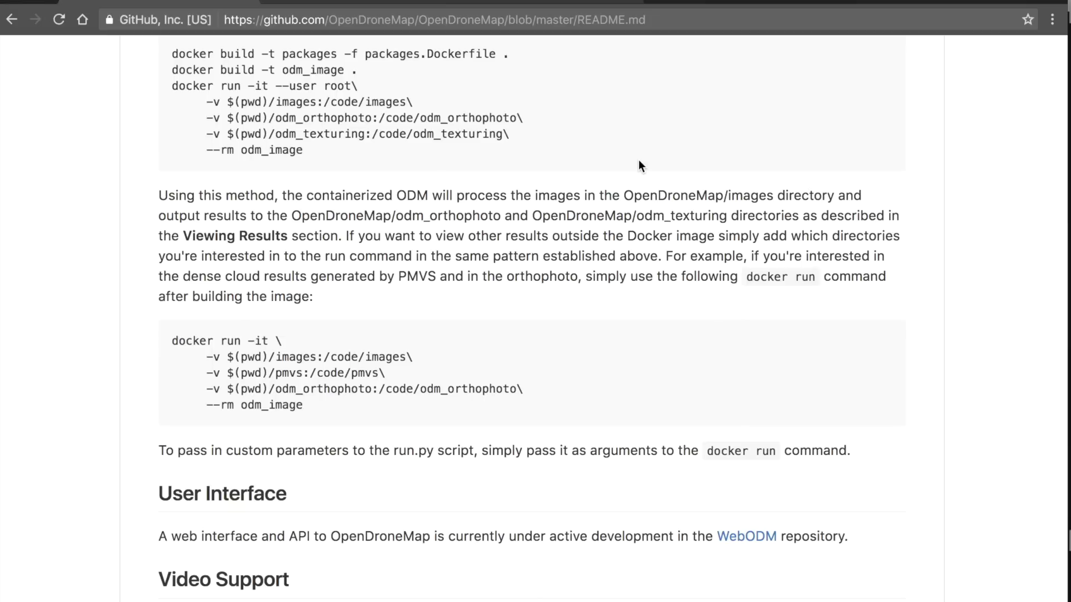
List the DJI photos in the Finder images folder, then return to the README in Chrome
key("super+Tab")
key("super+Tab")
key("super+Tab")
key("super+Tab")
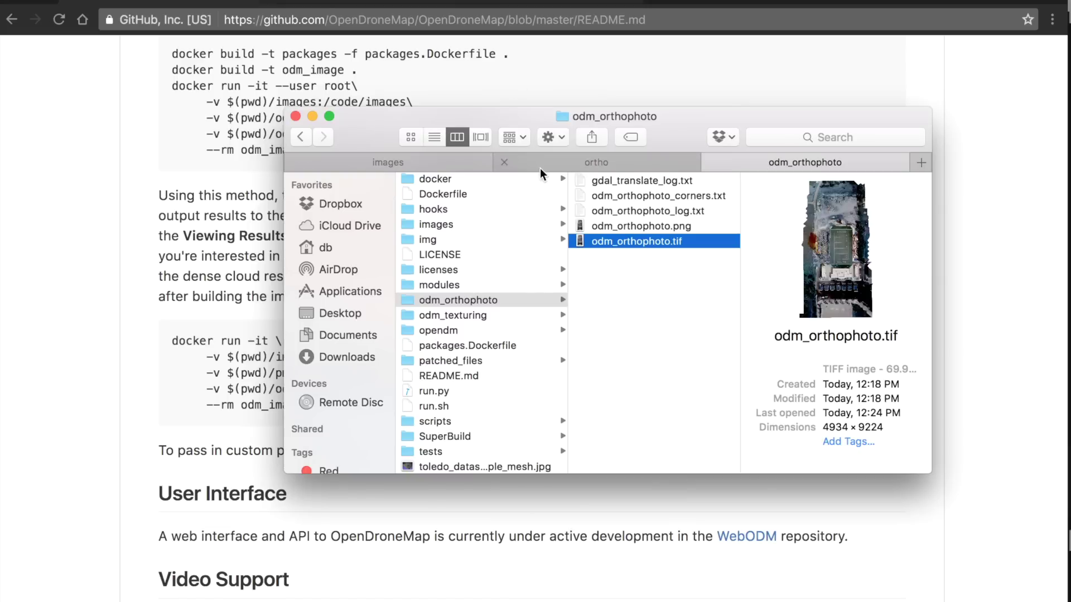
scroll(474, 344, "up", 3)
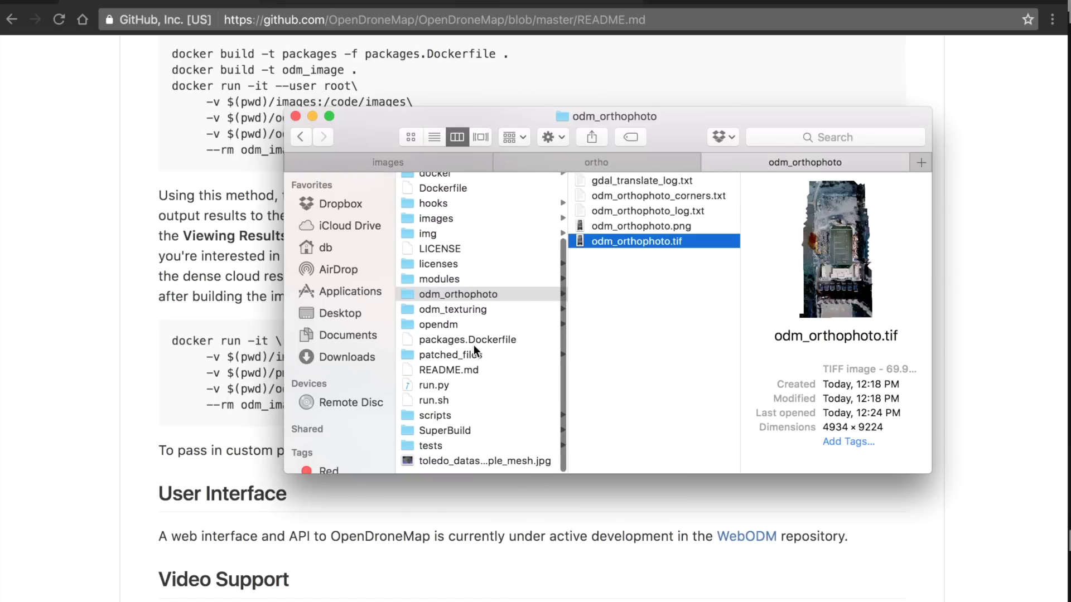
left_click(464, 277)
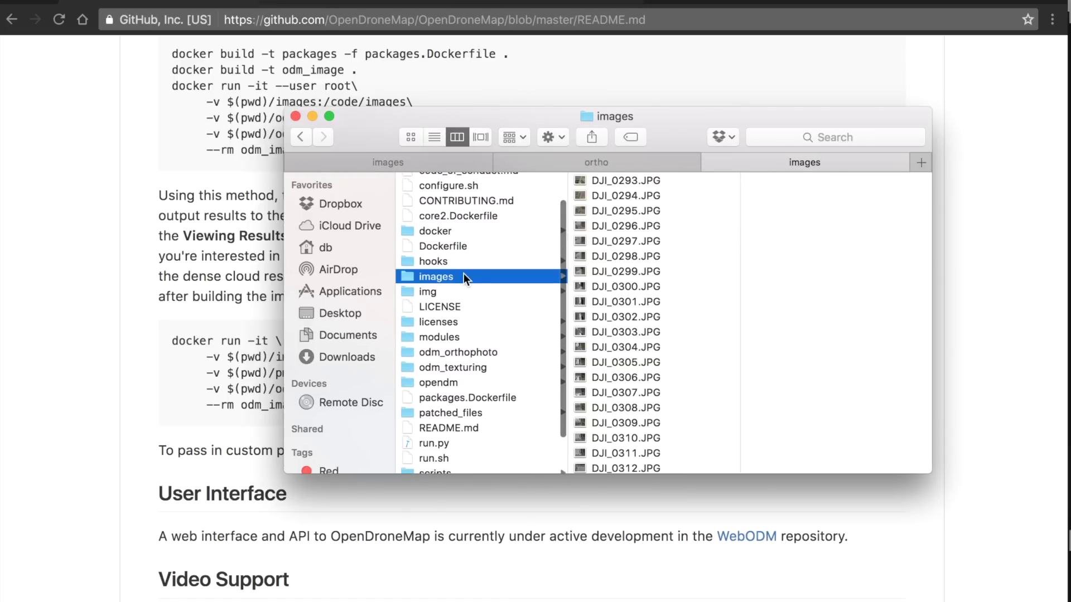
scroll(624, 351, "down", 1)
scroll(624, 349, "down", 10)
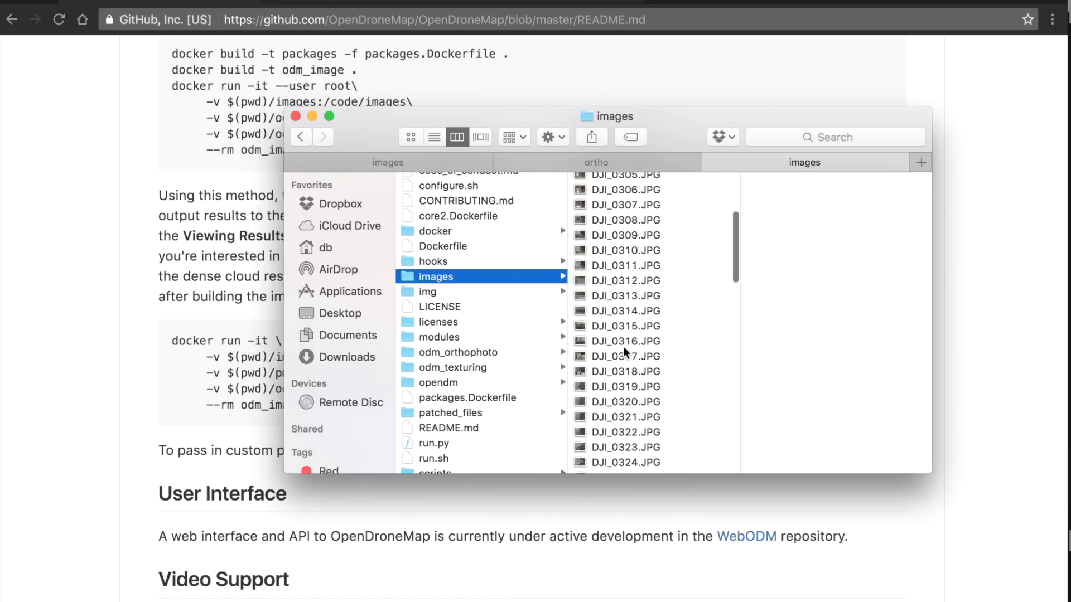
left_click(607, 96)
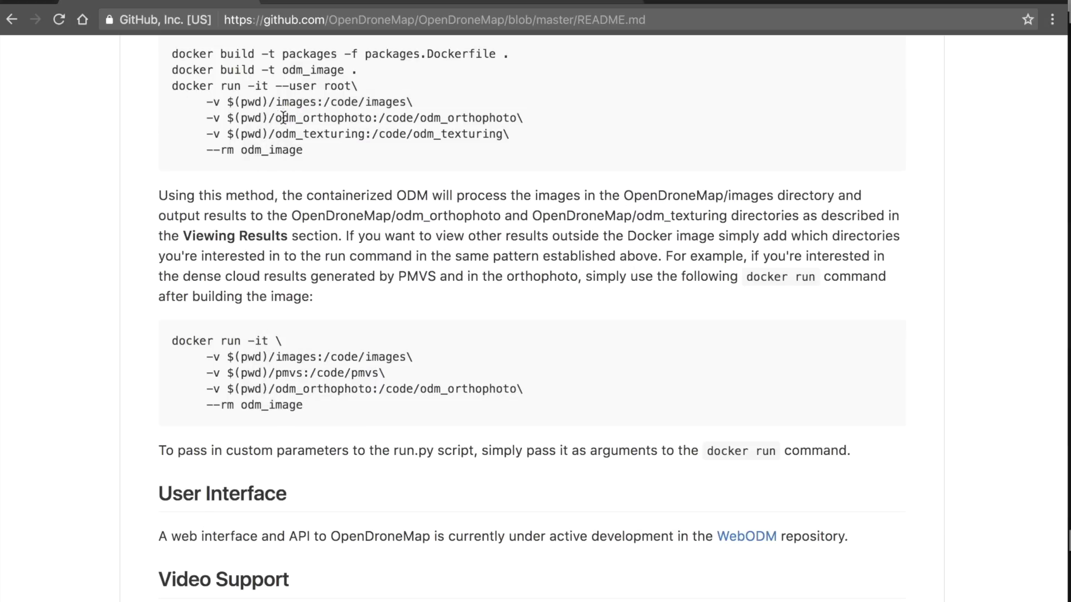
key("super+bracketleft")
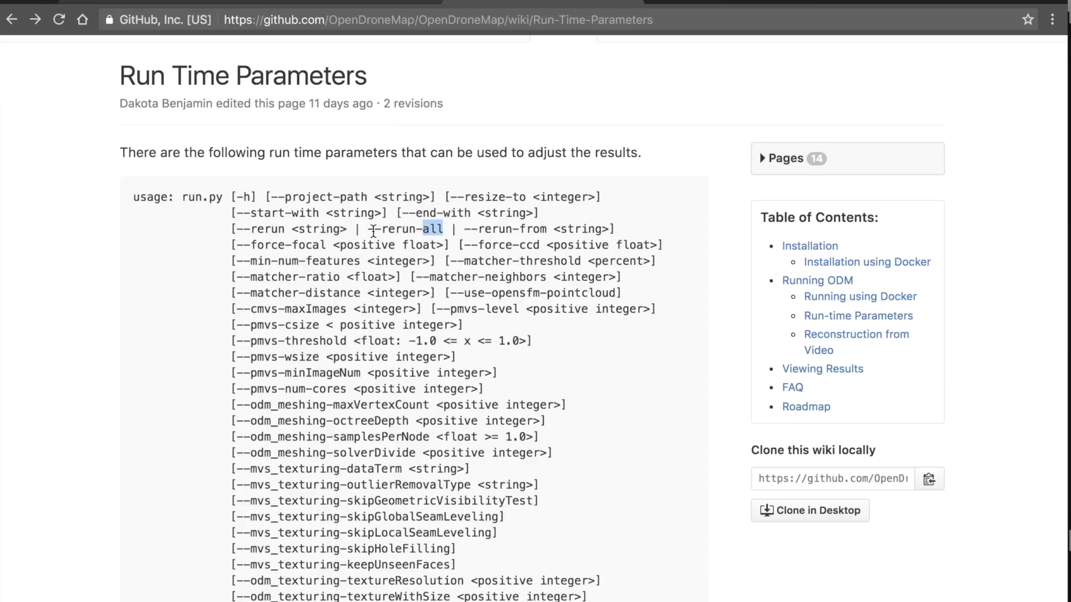
left_click_drag(370, 233, 443, 235)
left_click(516, 126)
scroll(401, 148, "down", 2)
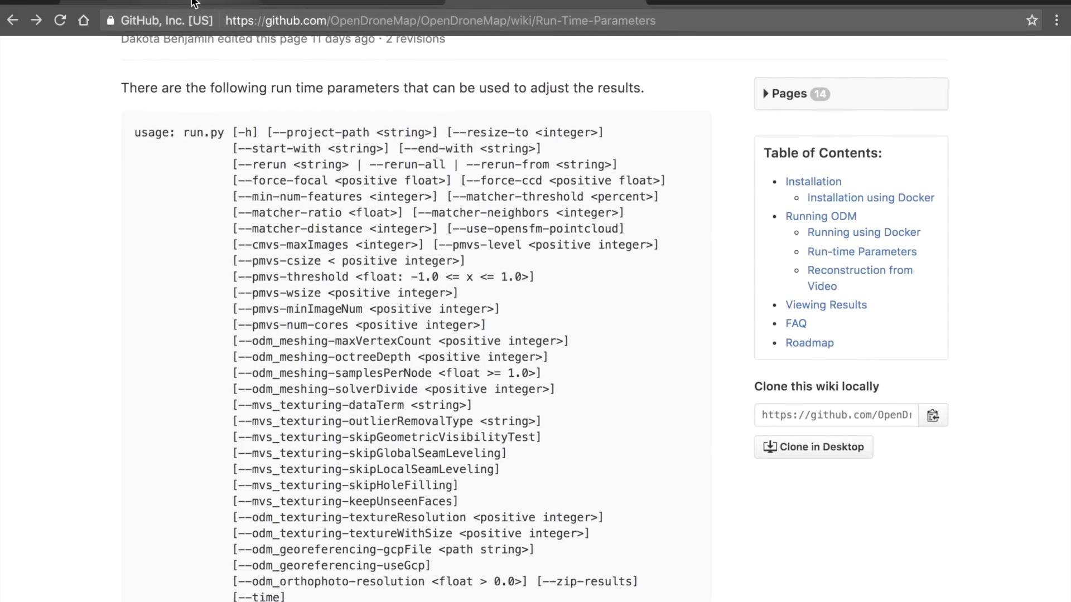
left_click(193, 4)
scroll(447, 229, "down", 4)
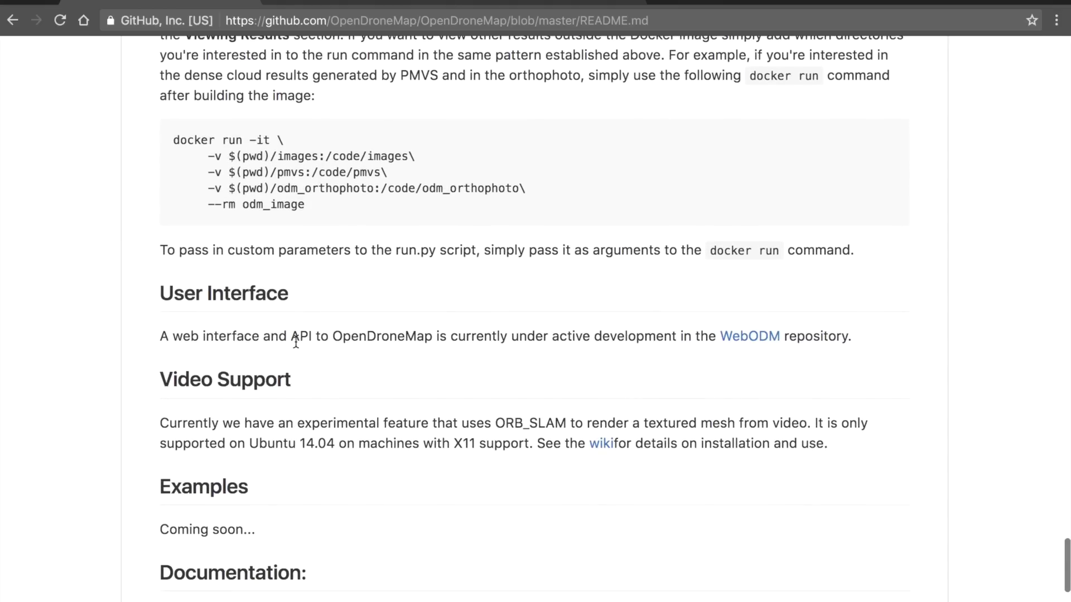
left_click(775, 344)
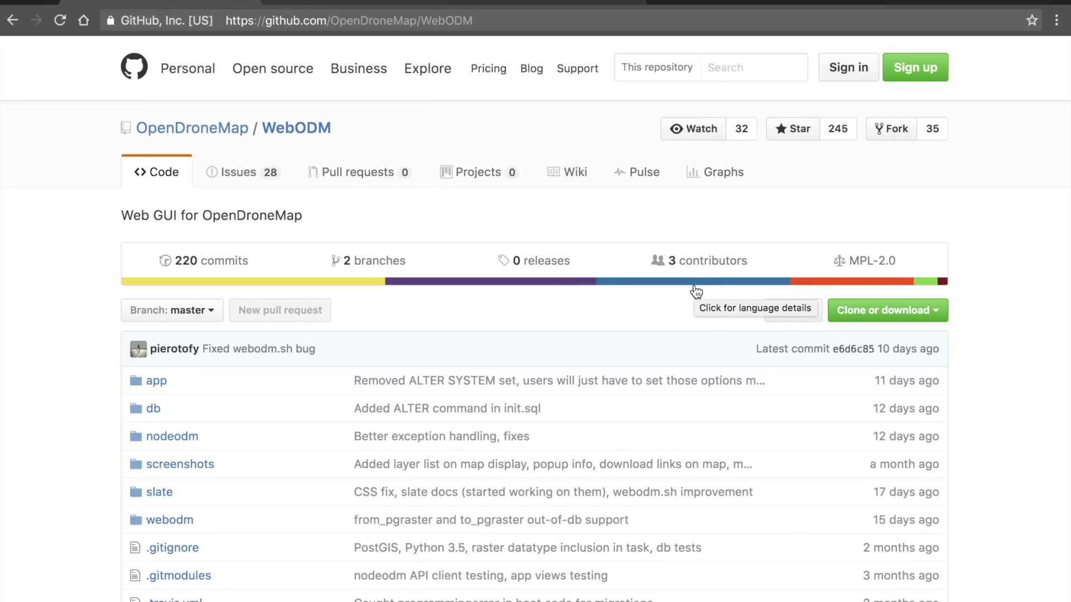
Go back from WebODM to the OpenDroneMap repository and scroll through its README introduction
scroll(647, 285, "down", 1)
key("alt+Left")
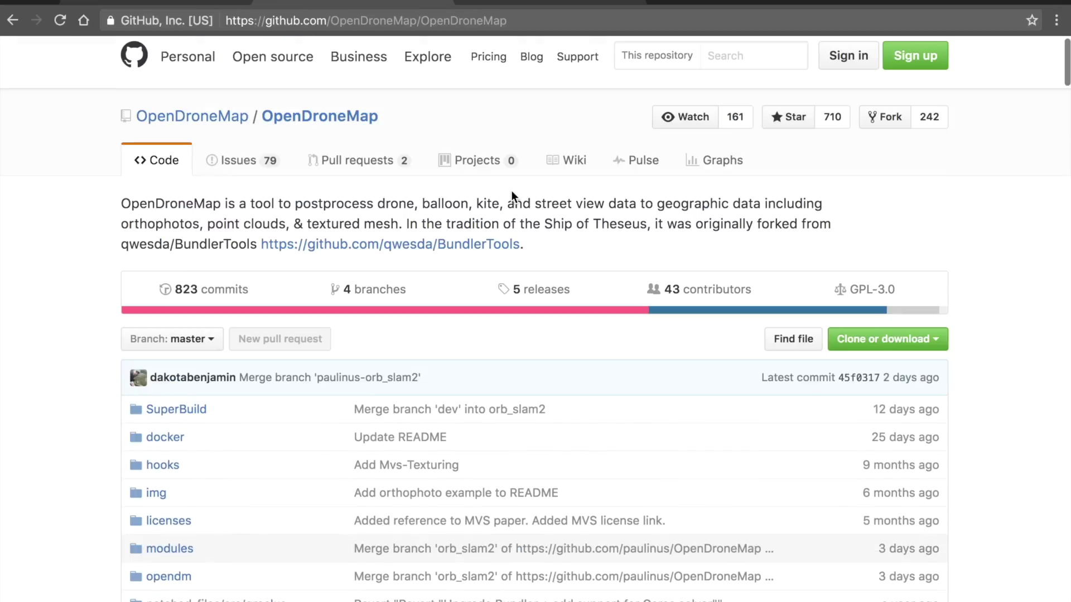
scroll(512, 195, "down", 10)
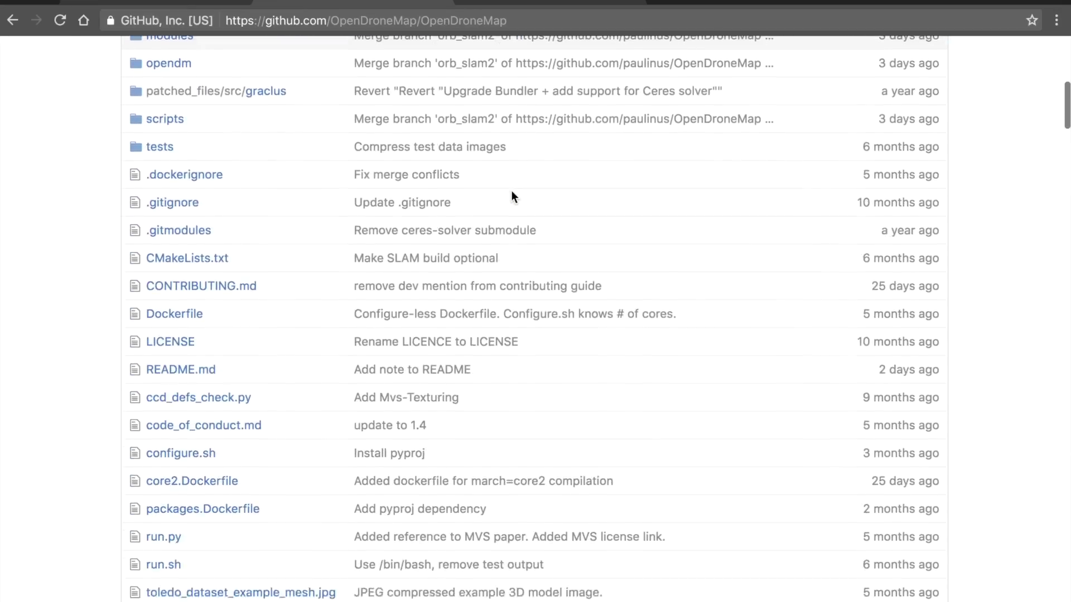
scroll(512, 195, "up", 10)
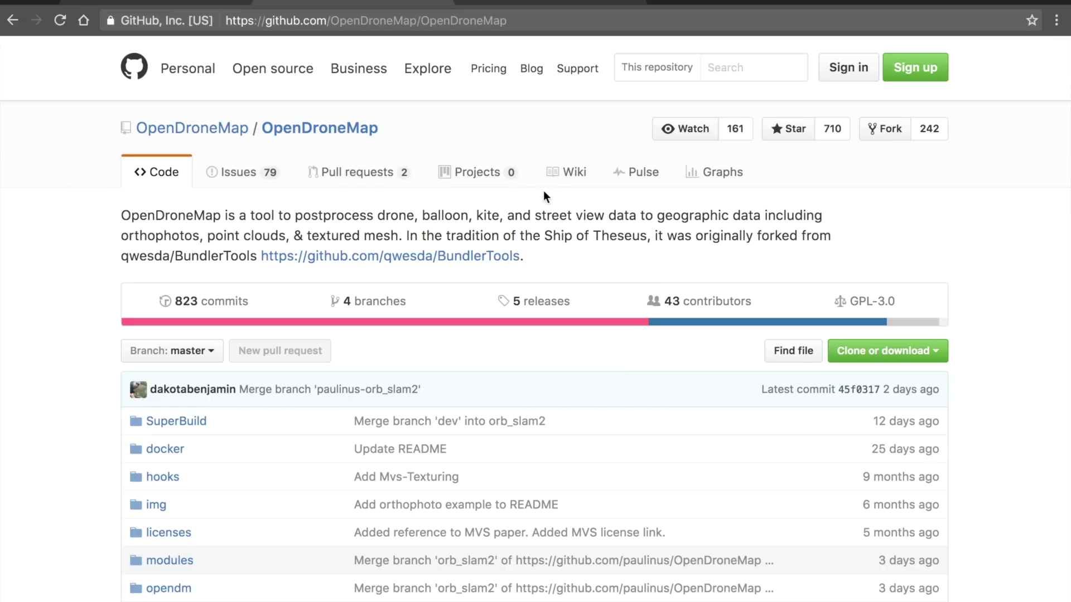
scroll(591, 202, "down", 1)
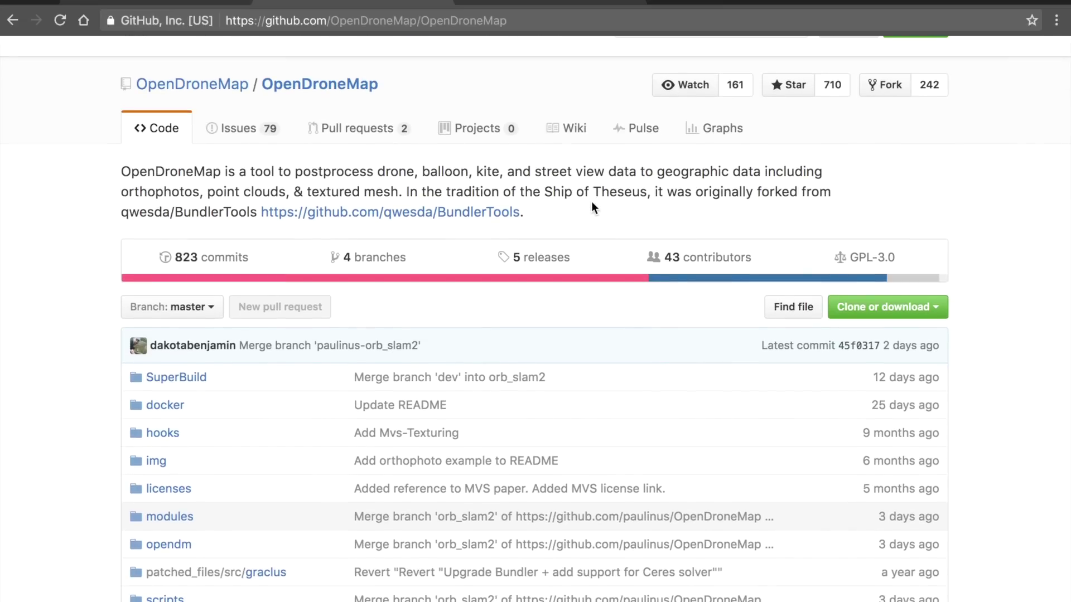
scroll(591, 202, "down", 1)
scroll(591, 202, "up", 2)
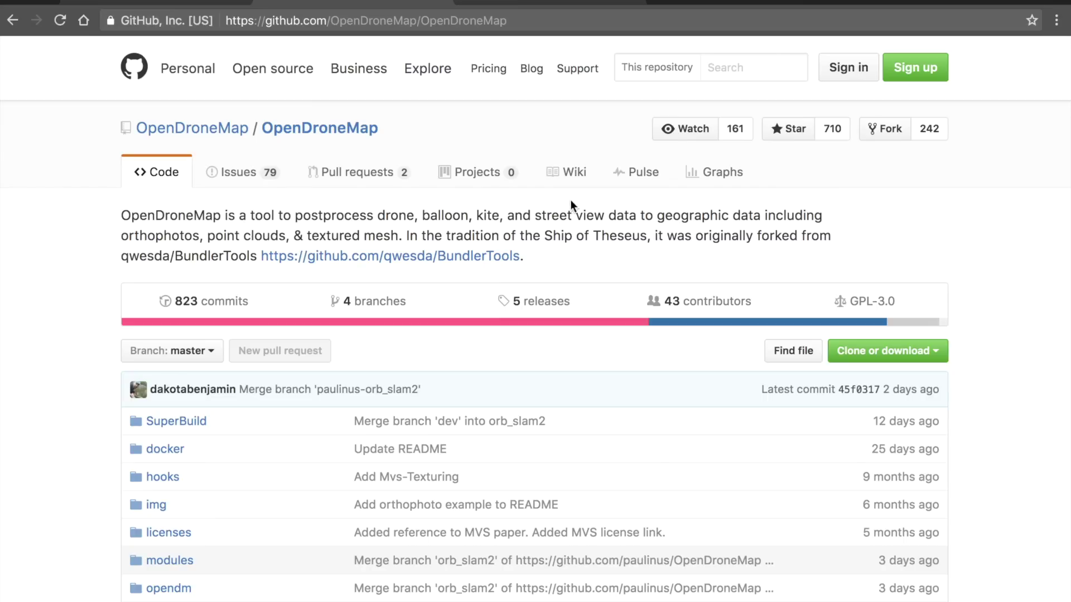
scroll(571, 269, "down", 3)
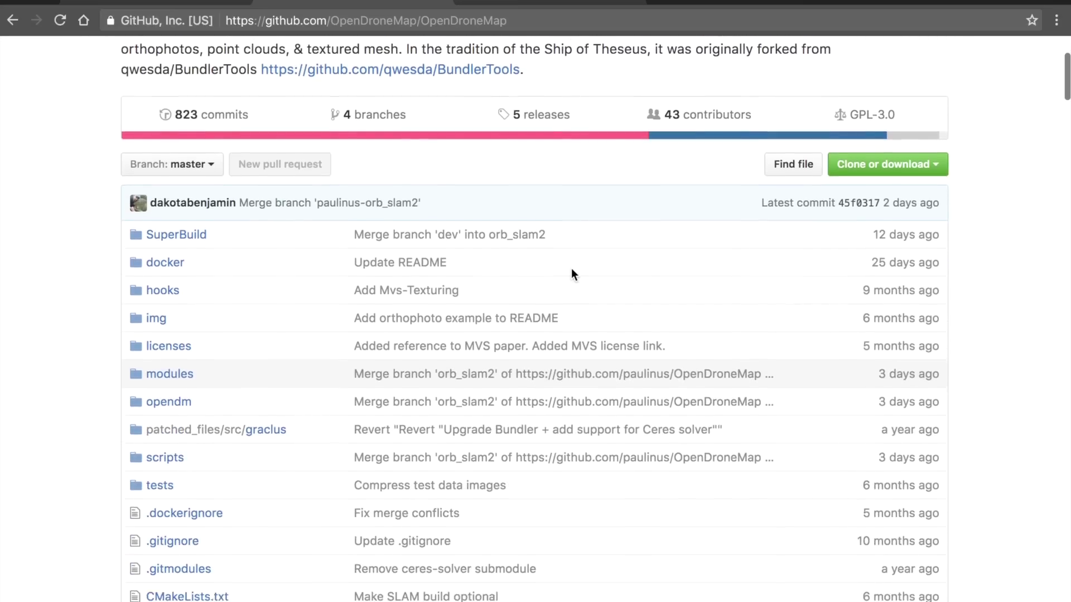
scroll(571, 268, "down", 15)
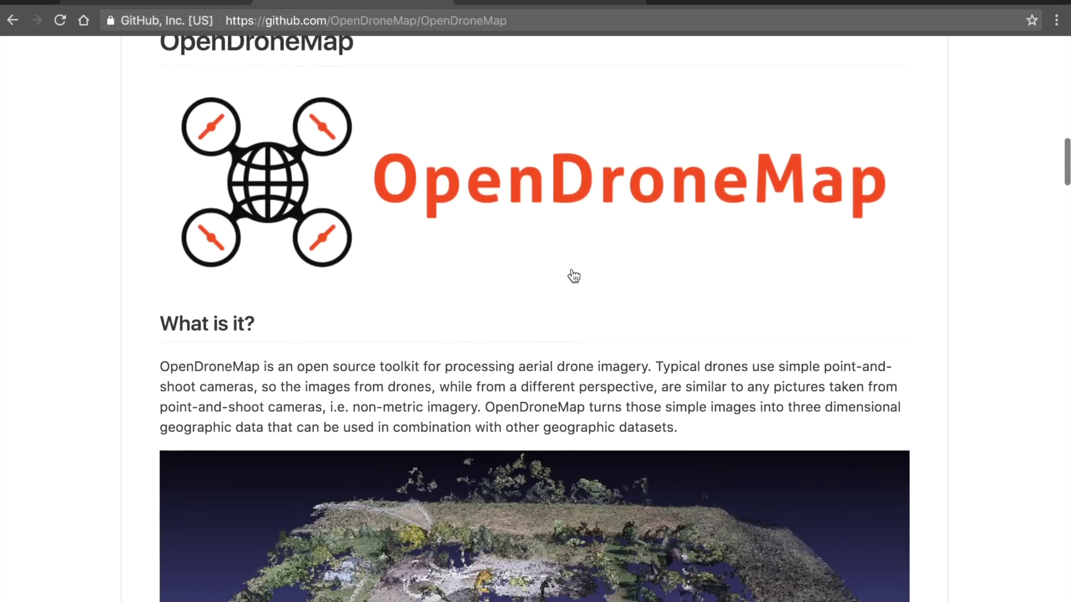